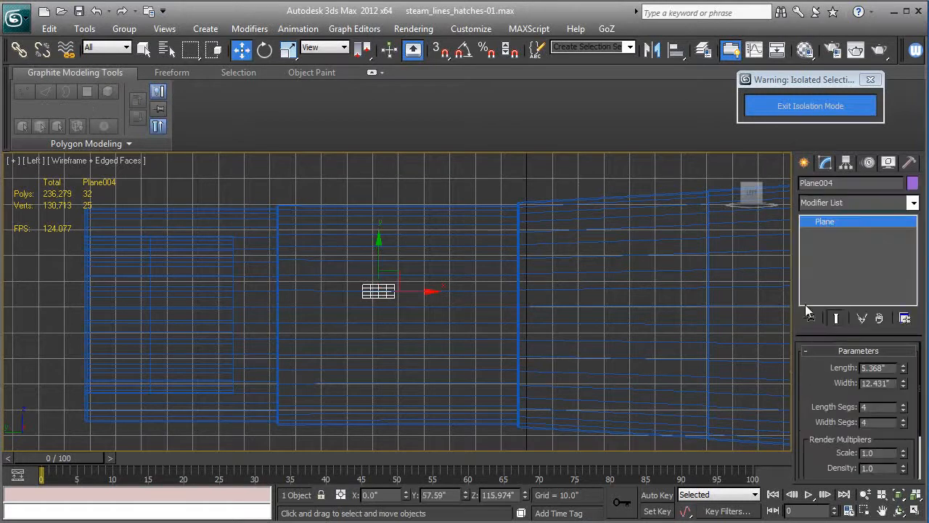
Set the plane's length and width segments to 3 and convert it to an Editable Poly
{"action": "scroll", "coordinate": [439, 317], "scroll_direction": "up", "scroll_amount": 3}
{"action": "scroll", "coordinate": [439, 317], "scroll_direction": "up", "scroll_amount": 6}
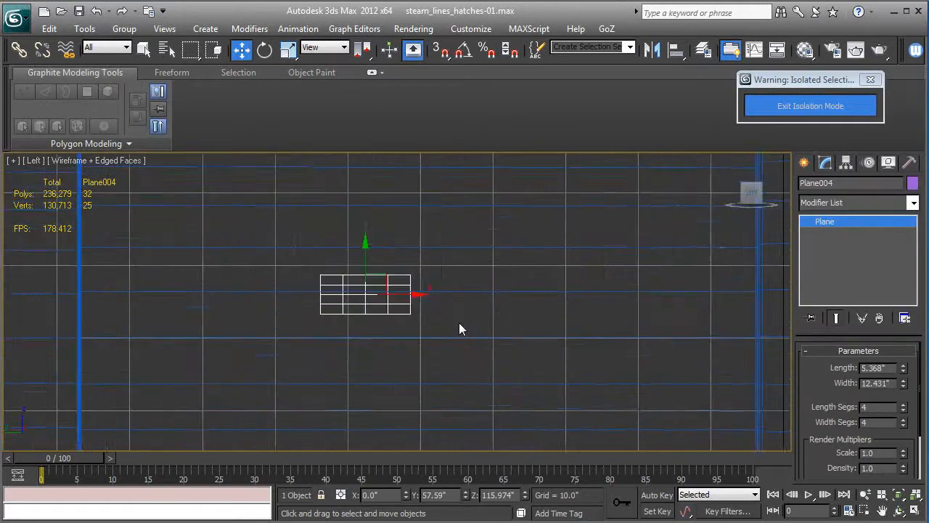
{"action": "left_click", "coordinate": [904, 411]}
{"action": "left_click", "coordinate": [903, 425]}
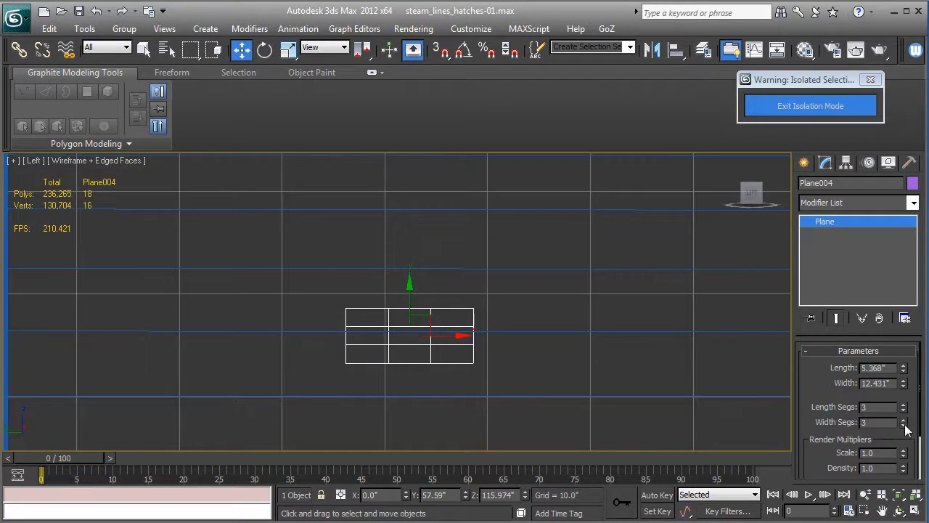
{"action": "middle_click_drag", "start_coordinate": [556, 394], "coordinate": [560, 382]}
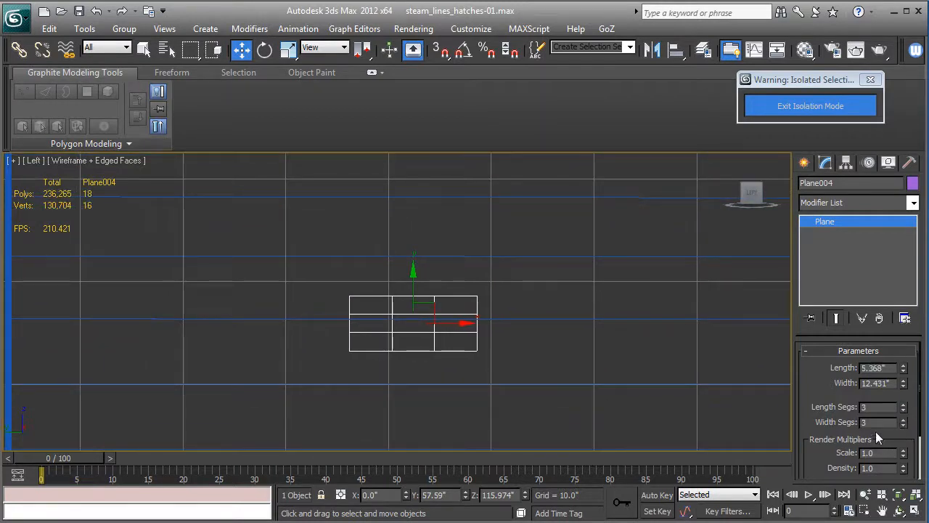
{"action": "right_click", "coordinate": [824, 222]}
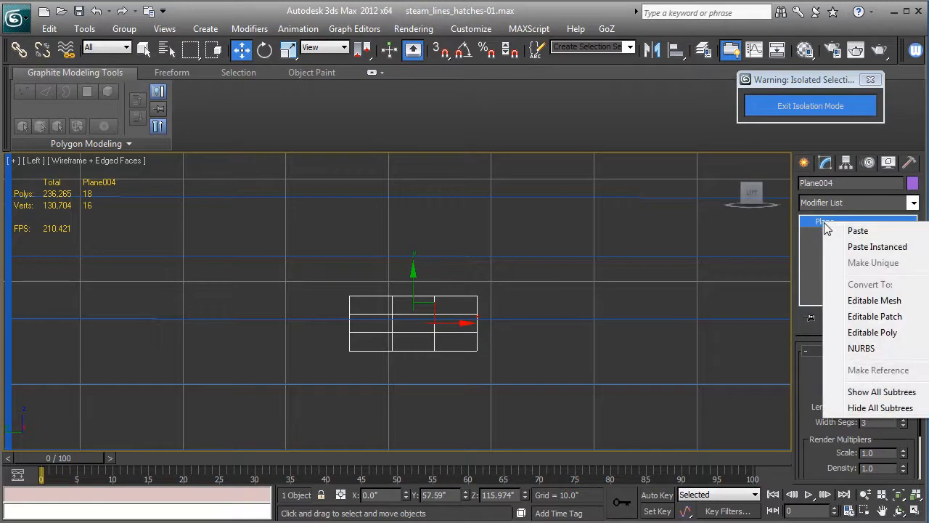
{"action": "left_click", "coordinate": [872, 331]}
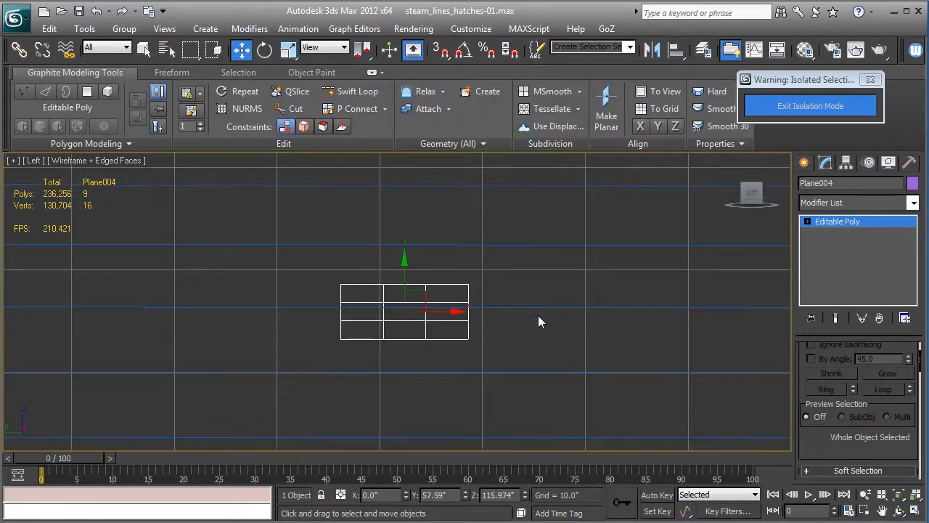
Switch to a shaded perspective view and conform the small plane to the Boiler-01 surface with the Freeform Conform brush
{"action": "key", "text": "p"}
{"action": "middle_click_drag", "start_coordinate": [538, 315], "coordinate": [367, 303], "text": "alt"}
{"action": "left_click_drag", "start_coordinate": [365, 296], "coordinate": [563, 409]}
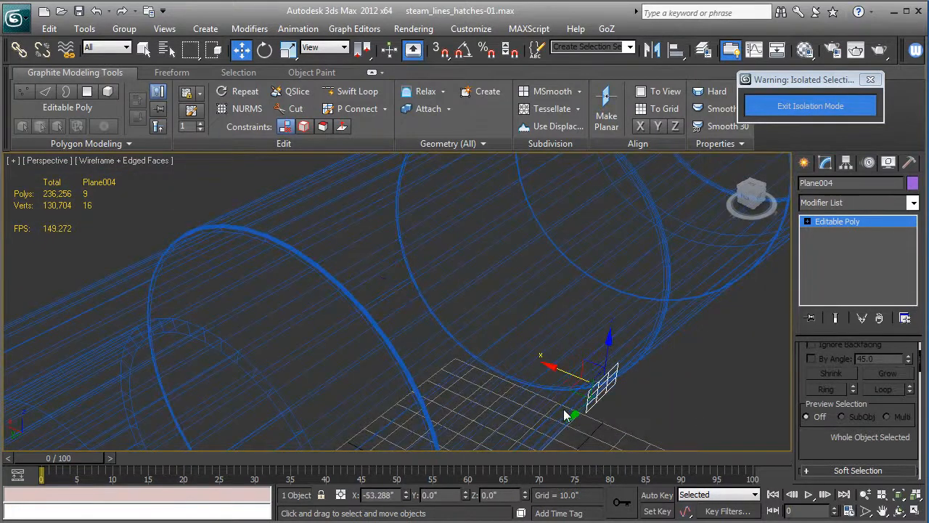
{"action": "key", "text": "F3"}
{"action": "mouse_move", "coordinate": [524, 364]}
{"action": "middle_mouse_down", "text": "alt"}
{"action": "mouse_move", "coordinate": [513, 369]}
{"action": "mouse_move", "coordinate": [508, 345]}
{"action": "mouse_move", "coordinate": [529, 350]}
{"action": "mouse_move", "coordinate": [506, 363]}
{"action": "middle_mouse_up", "text": "alt"}
{"action": "scroll", "coordinate": [507, 362], "scroll_direction": "down", "scroll_amount": 2}
{"action": "mouse_move", "coordinate": [457, 327]}
{"action": "middle_mouse_down"}
{"action": "mouse_move", "coordinate": [583, 323]}
{"action": "mouse_move", "coordinate": [463, 331]}
{"action": "middle_mouse_up"}
{"action": "scroll", "coordinate": [583, 322], "scroll_direction": "down", "scroll_amount": 2}
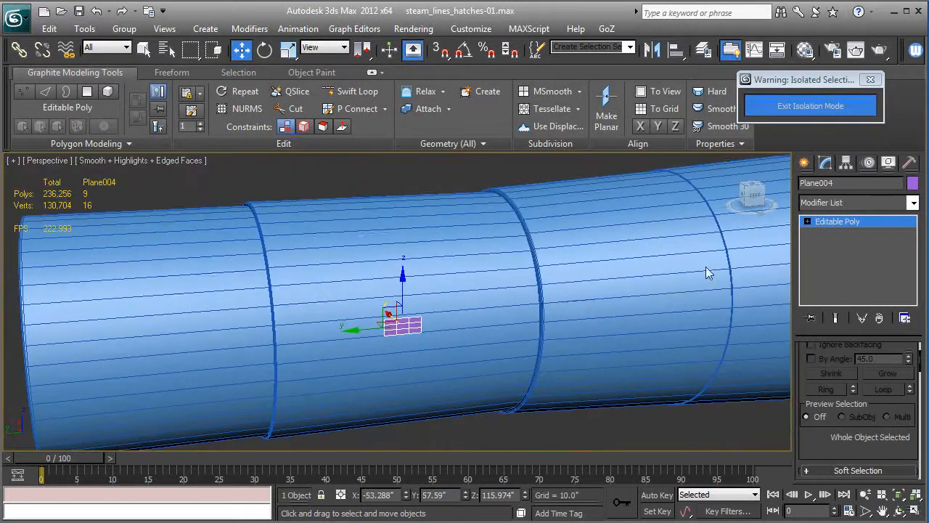
{"action": "left_click", "coordinate": [178, 73]}
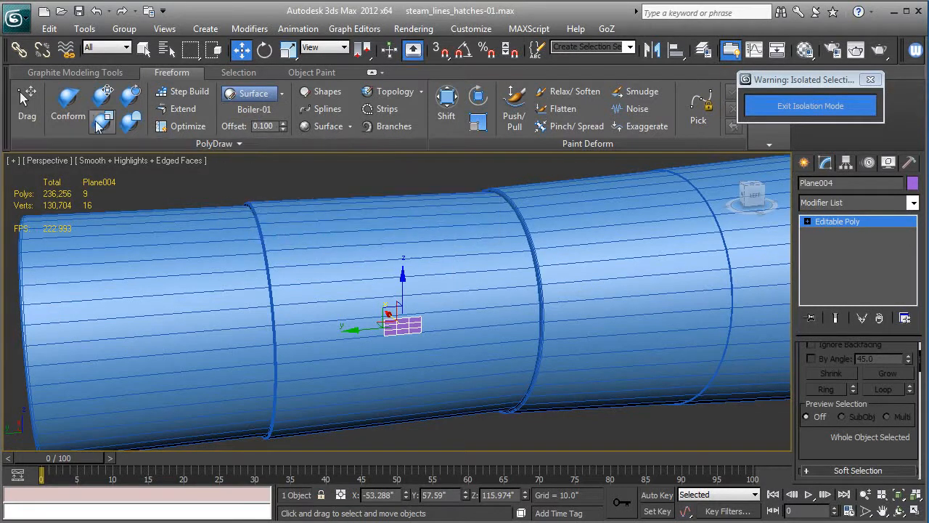
{"action": "left_click", "coordinate": [67, 101]}
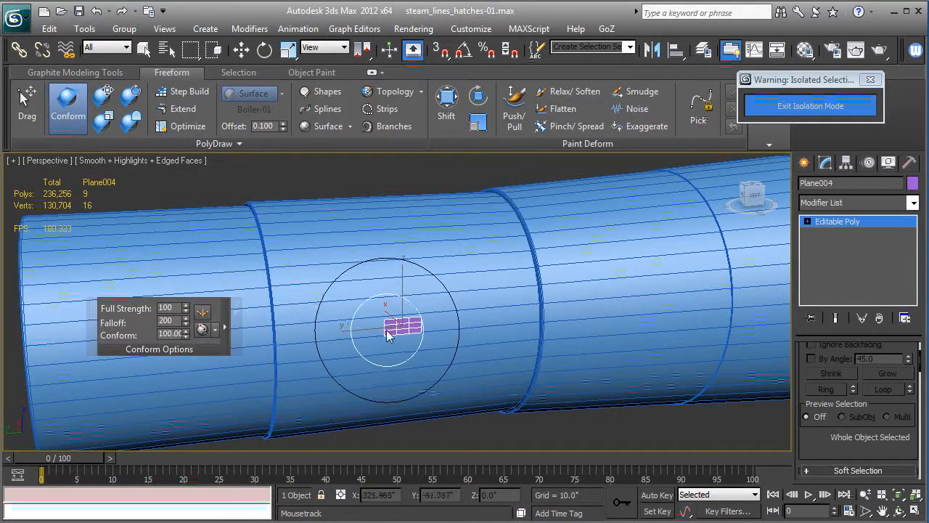
{"action": "left_click_drag", "start_coordinate": [384, 330], "coordinate": [396, 329]}
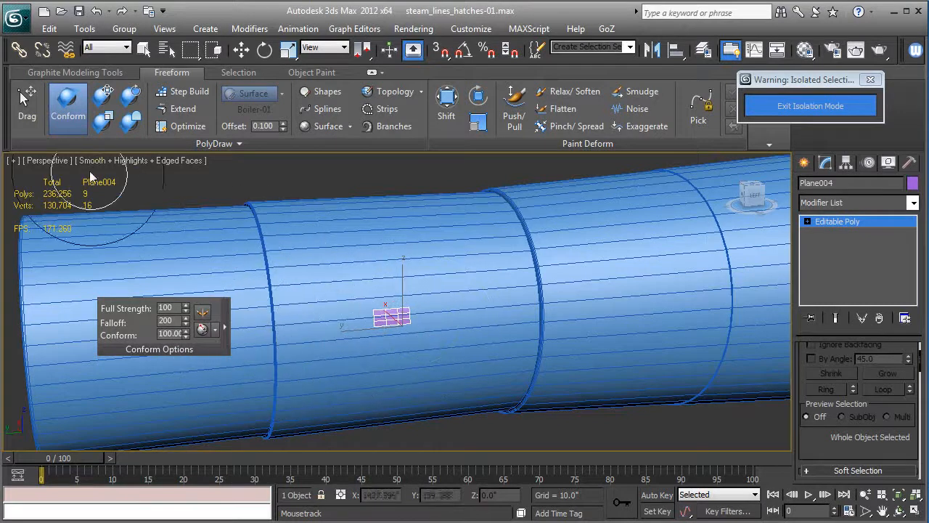
{"action": "left_click", "coordinate": [68, 105]}
Select the horizontal edge rings in the plane's two outer columns and connect them, adding one vertical edge loop to each column
{"action": "scroll", "coordinate": [442, 318], "scroll_direction": "up", "scroll_amount": 4}
{"action": "middle_click_drag", "start_coordinate": [441, 317], "coordinate": [512, 308]}
{"action": "scroll", "coordinate": [455, 287], "scroll_direction": "up", "scroll_amount": 4}
{"action": "left_click", "coordinate": [807, 222]}
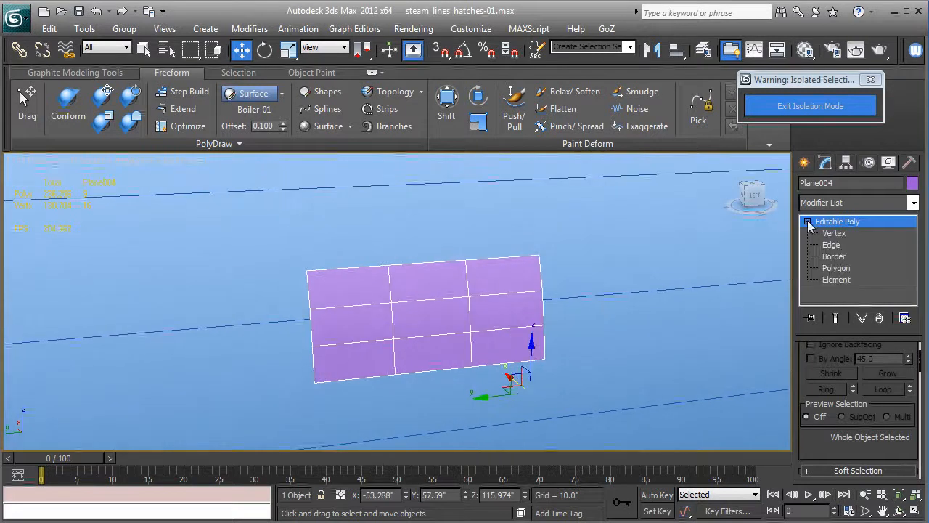
{"action": "left_click", "coordinate": [831, 245]}
{"action": "left_click", "coordinate": [518, 292]}
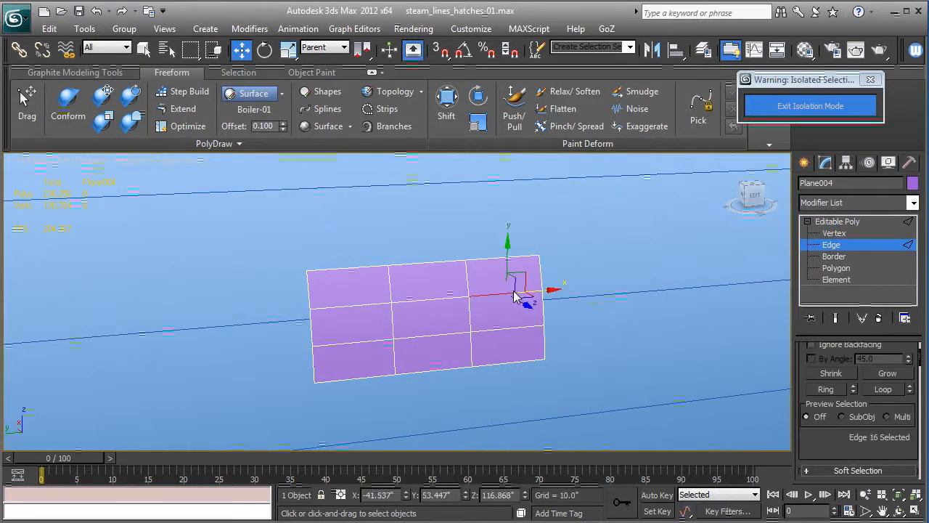
{"action": "left_click", "coordinate": [339, 310], "text": "ctrl"}
{"action": "key", "text": "alt+r"}
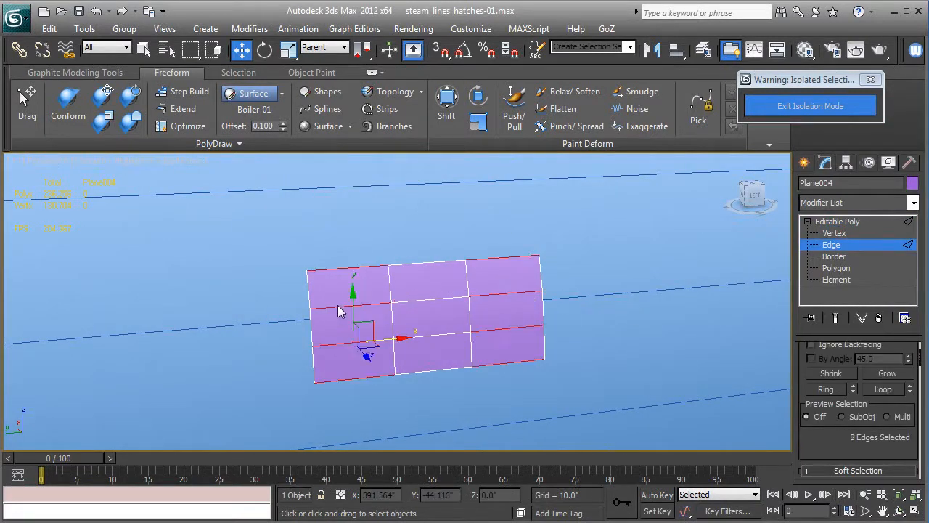
{"action": "scroll", "coordinate": [819, 448], "scroll_direction": "down", "scroll_amount": 4}
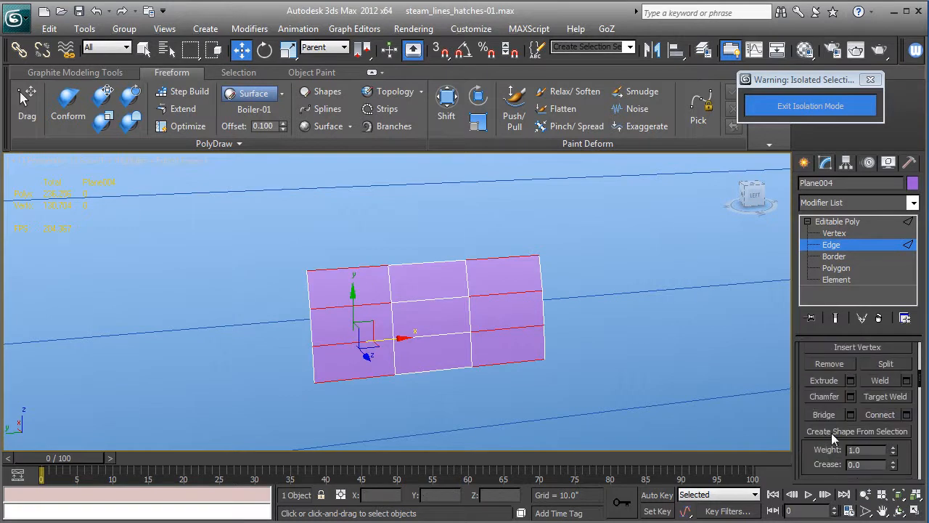
{"action": "key", "text": "ctrl+shift+e"}
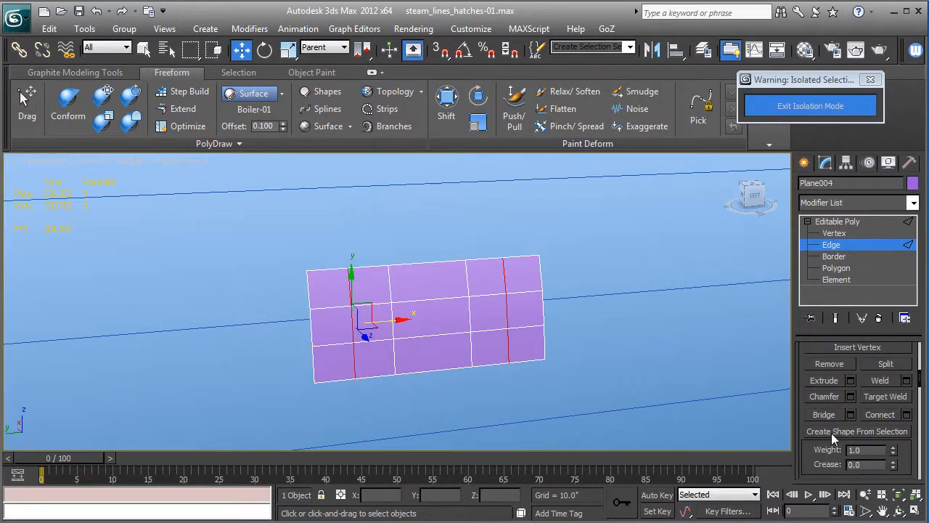
Move the two new vertical edge loops outward so each sits close to the plane's short outer edge
{"action": "left_click", "coordinate": [351, 296]}
{"action": "double_click", "coordinate": [350, 293]}
{"action": "left_click_drag", "start_coordinate": [392, 322], "coordinate": [376, 323]}
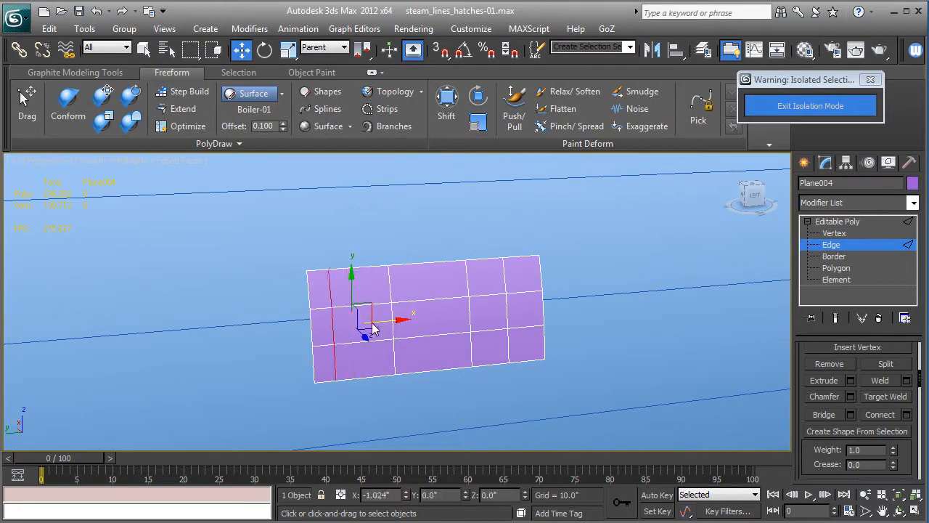
{"action": "left_click", "coordinate": [505, 285]}
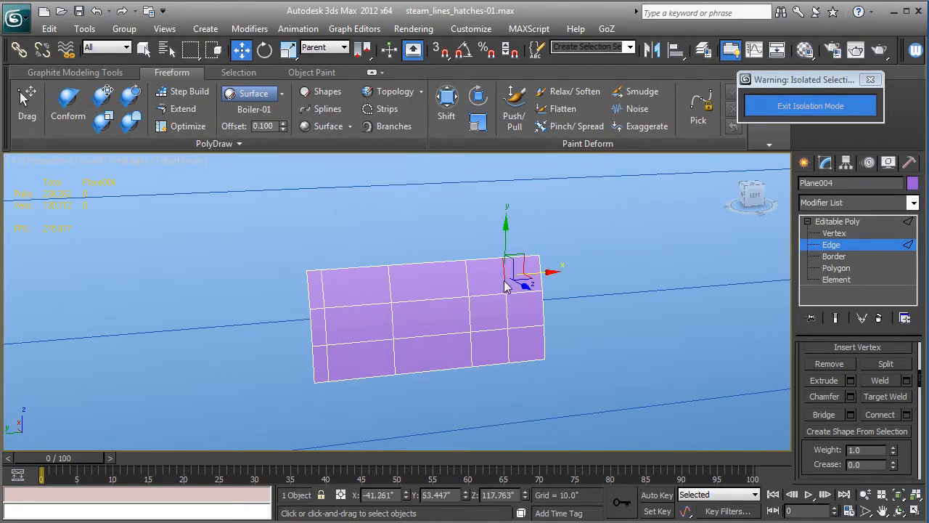
{"action": "double_click", "coordinate": [506, 284]}
{"action": "left_click_drag", "start_coordinate": [555, 309], "coordinate": [577, 309]}
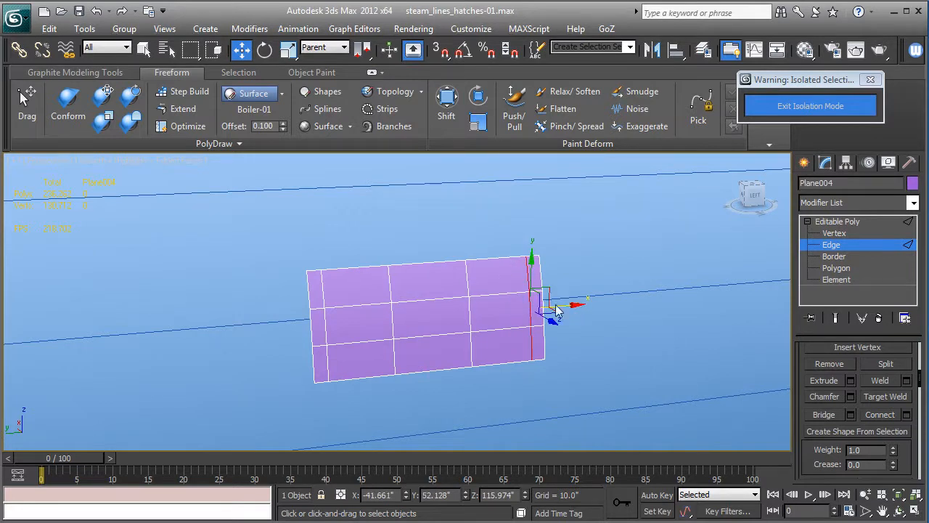
Chamfer the plane's full upper and lower border edges by 0.469" with one segment
{"action": "left_click", "coordinate": [492, 264]}
{"action": "left_click", "coordinate": [493, 364], "text": "ctrl"}
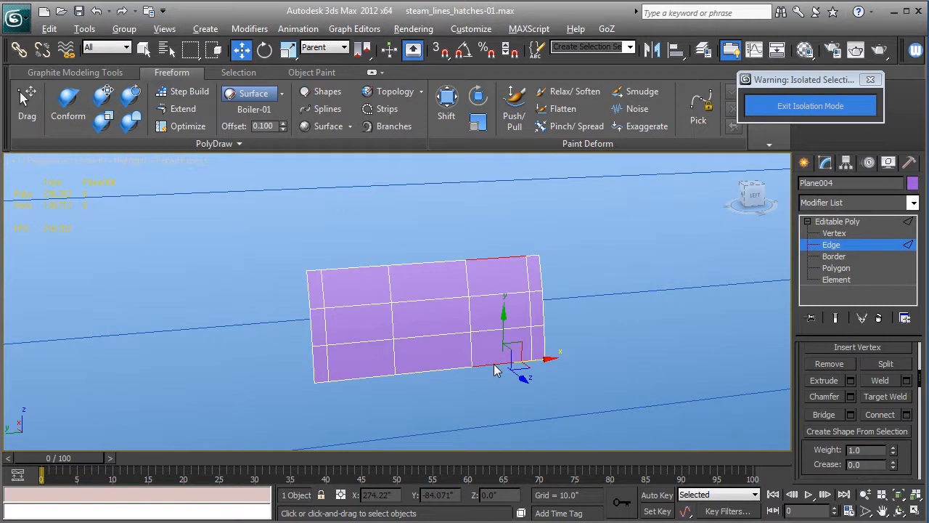
{"action": "key", "text": "alt+l"}
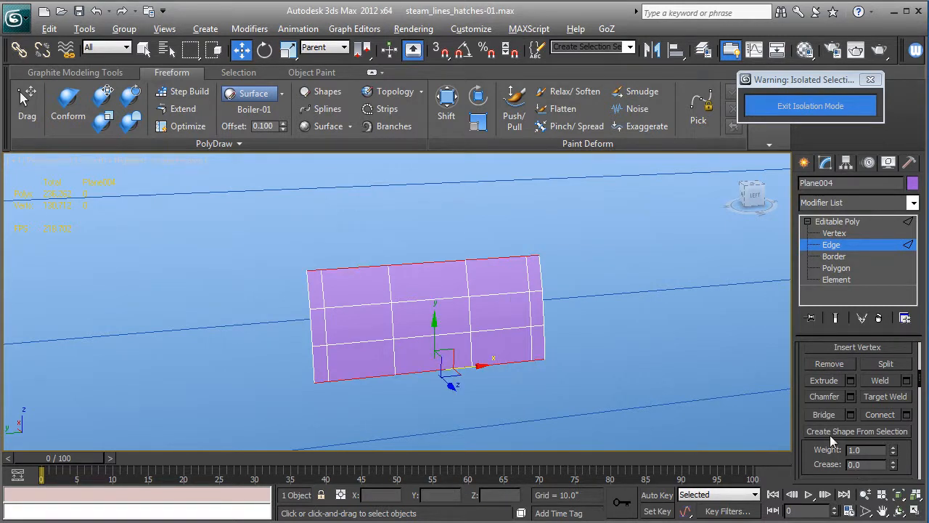
{"action": "left_click", "coordinate": [850, 396]}
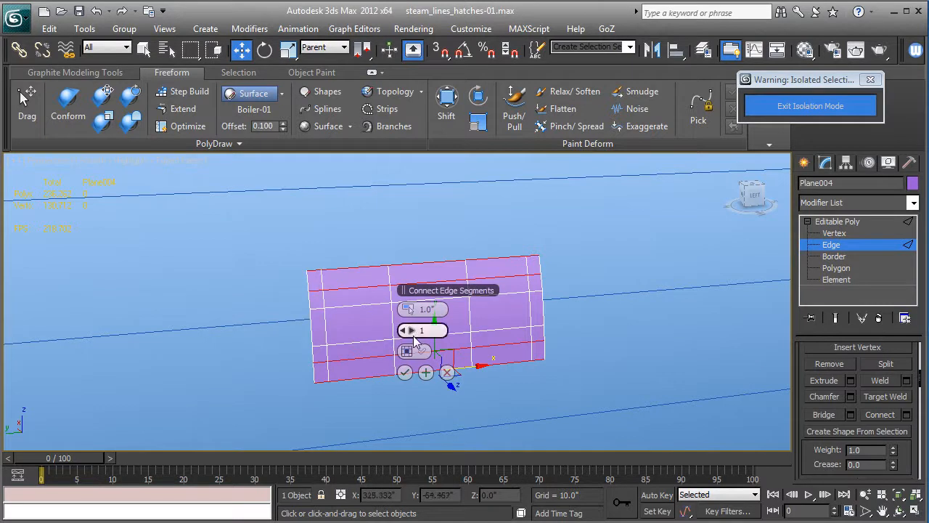
{"action": "right_click", "coordinate": [415, 312]}
{"action": "left_click_drag", "start_coordinate": [415, 312], "coordinate": [417, 311]}
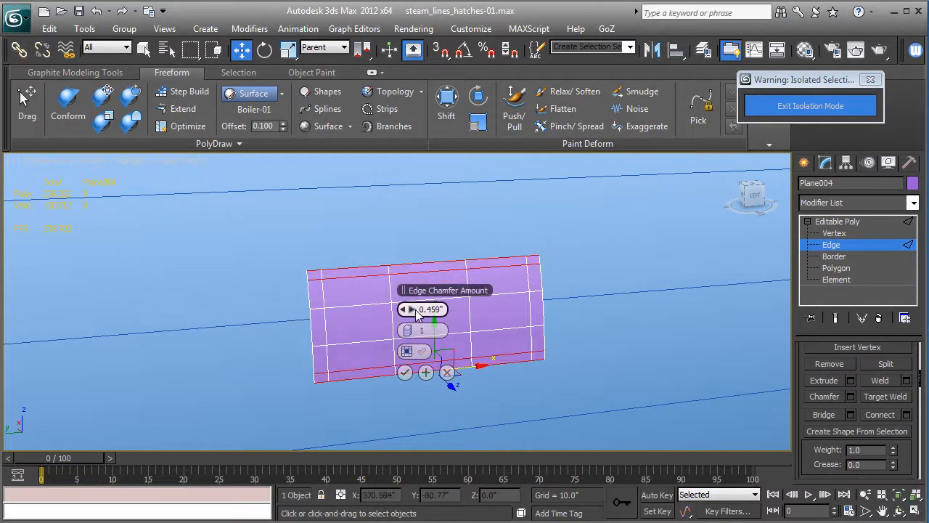
{"action": "left_click", "coordinate": [415, 311]}
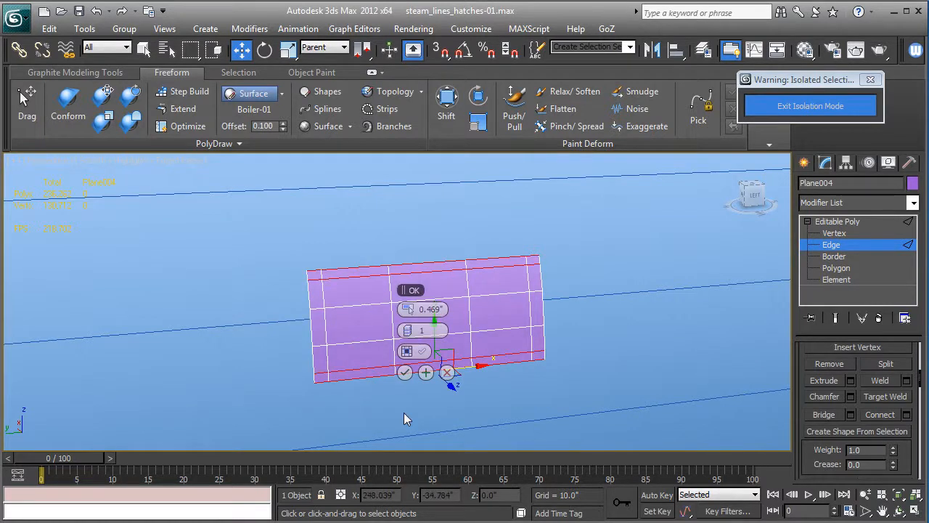
{"action": "left_click", "coordinate": [405, 372]}
Extrude all polygons in the plane's two uppermost rows outward from the boiler by 6.026"
{"action": "middle_click_drag", "start_coordinate": [434, 379], "coordinate": [436, 348], "text": "alt"}
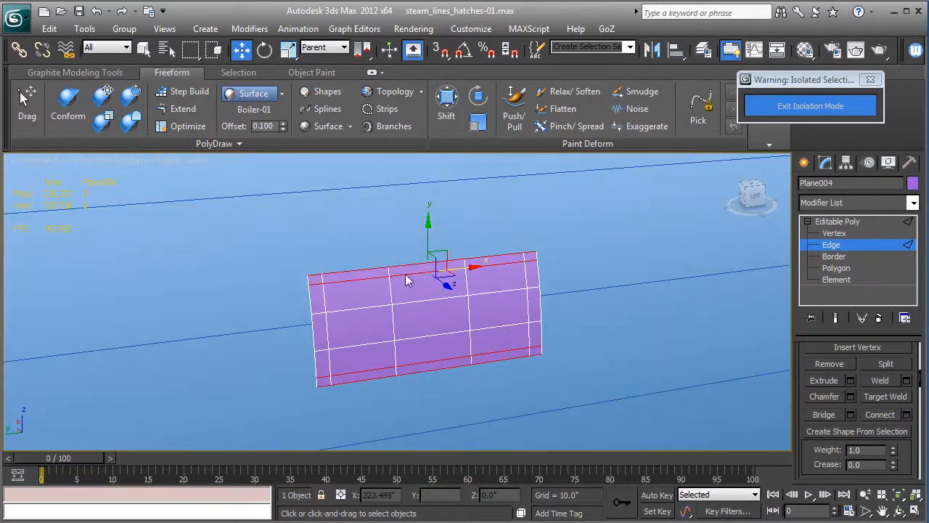
{"action": "key", "text": "alt"}
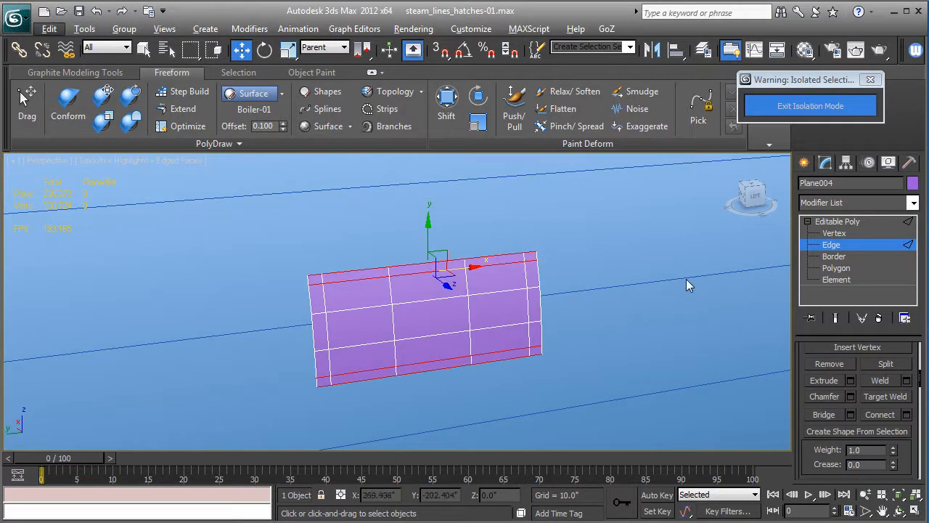
{"action": "middle_click_drag", "start_coordinate": [540, 293], "coordinate": [543, 289], "text": "alt"}
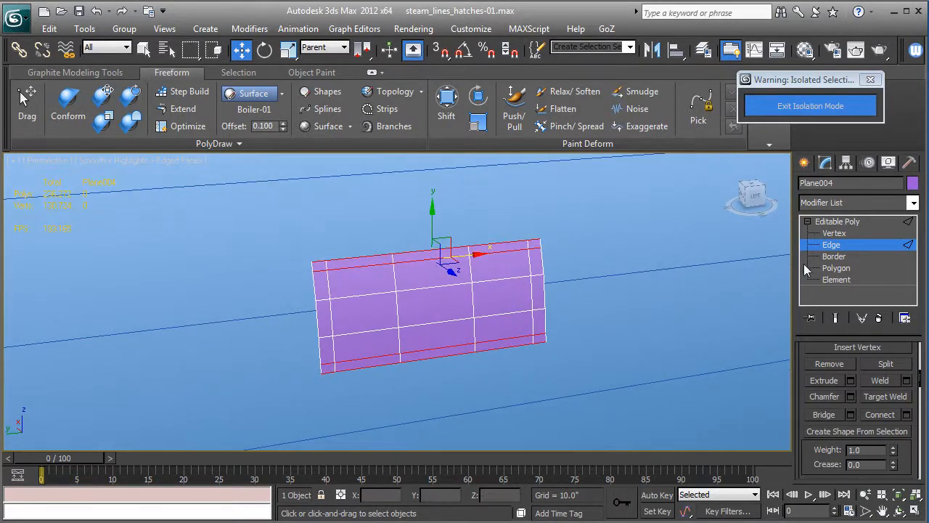
{"action": "left_click", "coordinate": [833, 269]}
{"action": "left_click", "coordinate": [536, 247]}
{"action": "left_click", "coordinate": [536, 254], "text": "ctrl"}
{"action": "left_click", "coordinate": [509, 255], "text": "ctrl"}
{"action": "left_click", "coordinate": [484, 273], "text": "ctrl"}
{"action": "left_click", "coordinate": [444, 258], "text": "ctrl"}
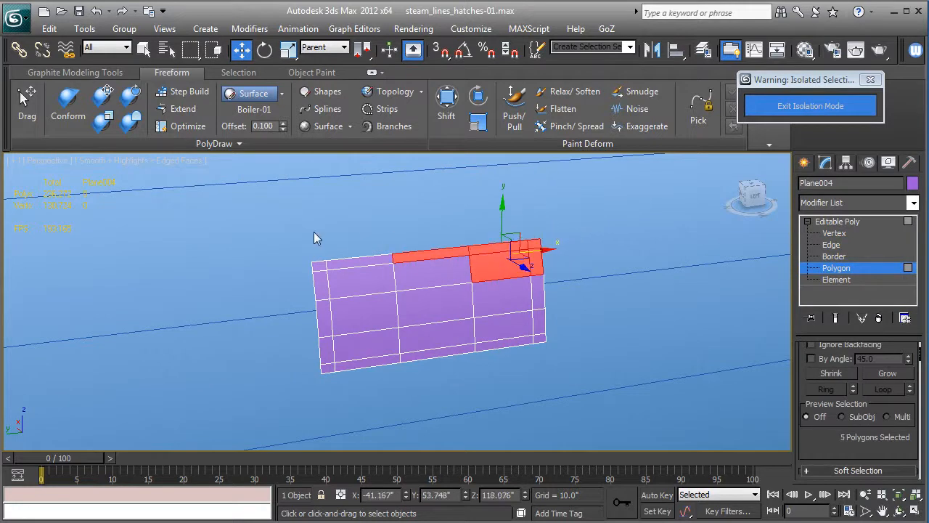
{"action": "left_click_drag", "start_coordinate": [398, 274], "coordinate": [421, 283], "text": "ctrl"}
{"action": "scroll", "coordinate": [831, 436], "scroll_direction": "down", "scroll_amount": 3}
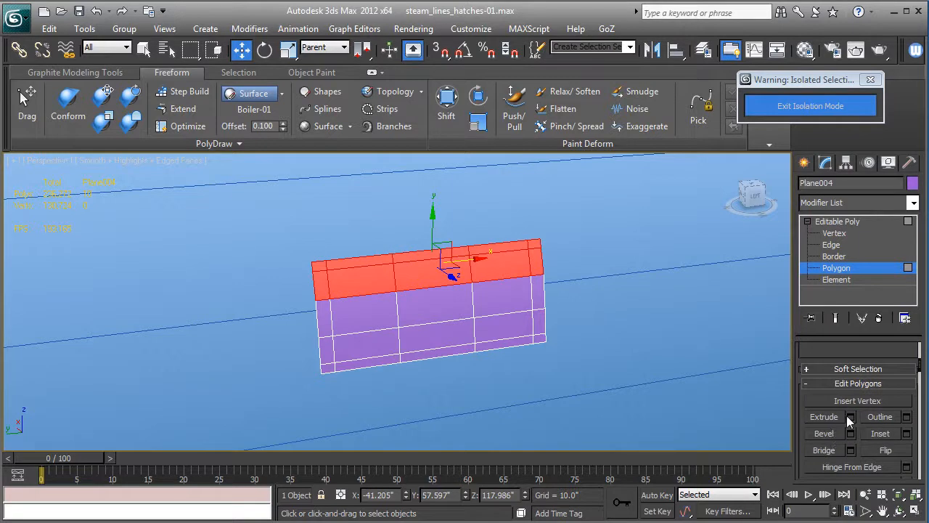
{"action": "left_click", "coordinate": [850, 417]}
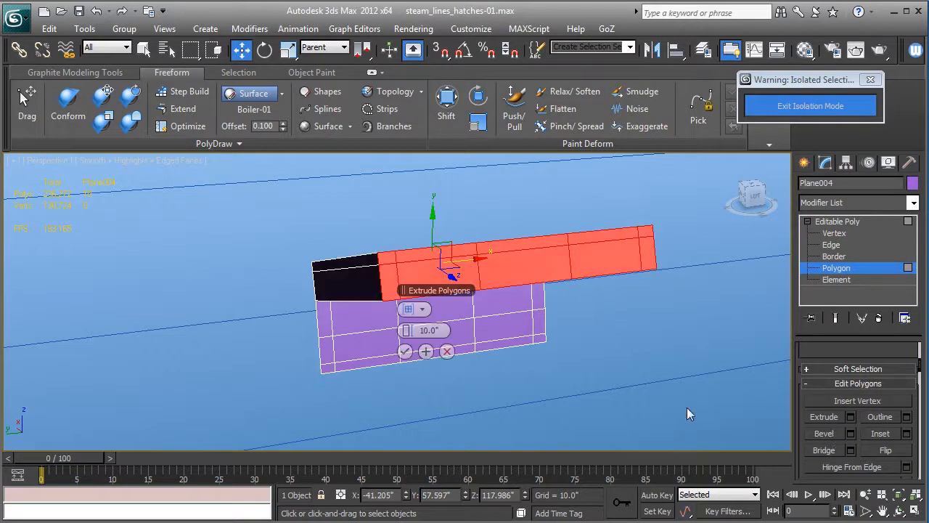
{"action": "left_click", "coordinate": [419, 310]}
{"action": "left_click", "coordinate": [436, 332]}
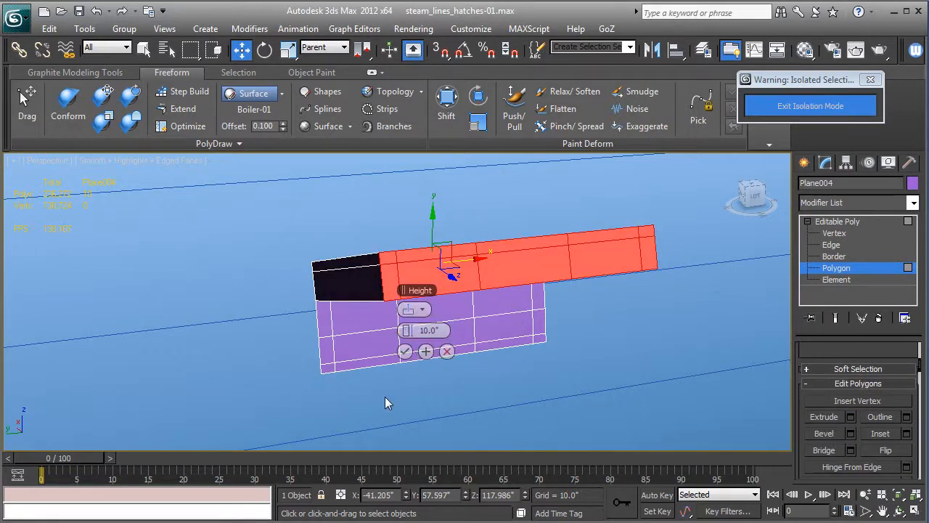
{"action": "middle_click_drag", "start_coordinate": [707, 351], "coordinate": [712, 318], "text": "alt"}
{"action": "left_click_drag", "start_coordinate": [412, 331], "coordinate": [392, 332]}
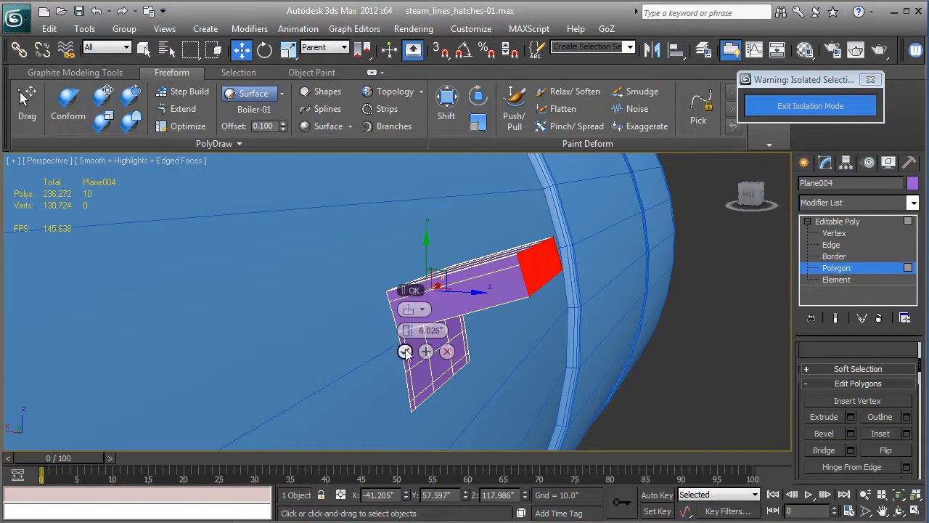
{"action": "left_click", "coordinate": [405, 352]}
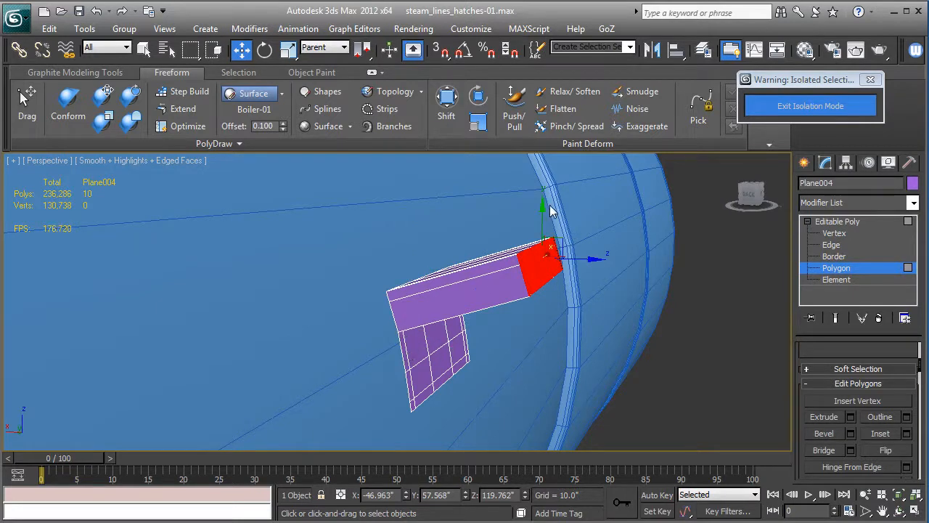
Lower the extruded block's outer end polygons to about Z 118" so the block runs level out from the boiler
{"action": "left_click_drag", "start_coordinate": [545, 216], "coordinate": [551, 254]}
{"action": "middle_click_drag", "start_coordinate": [552, 254], "coordinate": [569, 239], "text": "alt"}
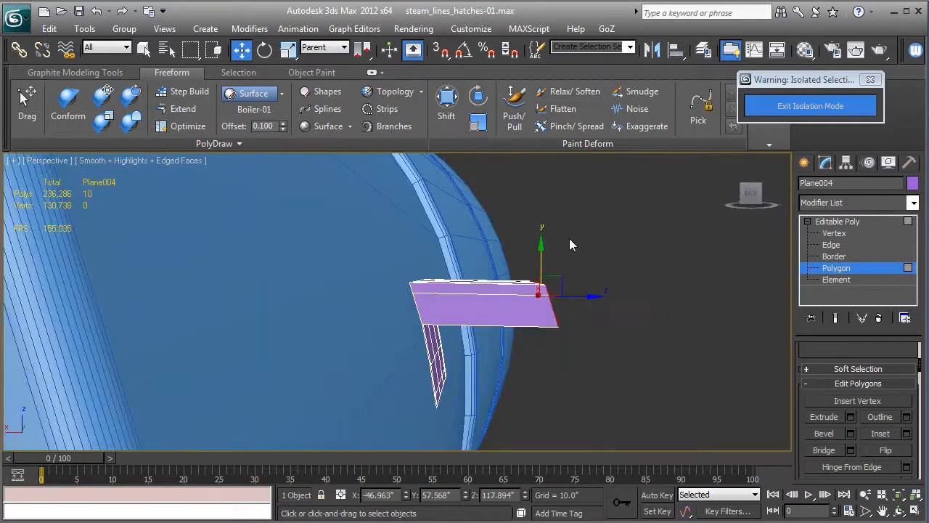
{"action": "key", "text": "b"}
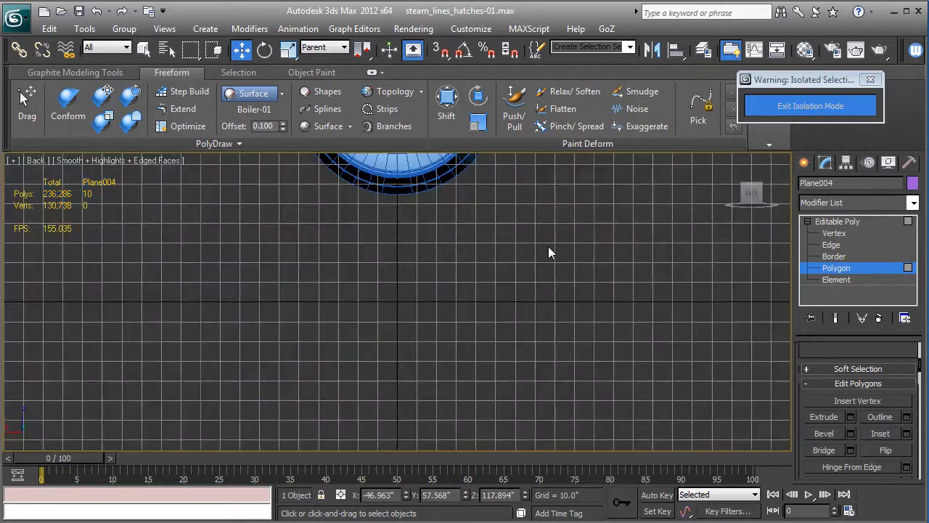
{"action": "key", "text": "z"}
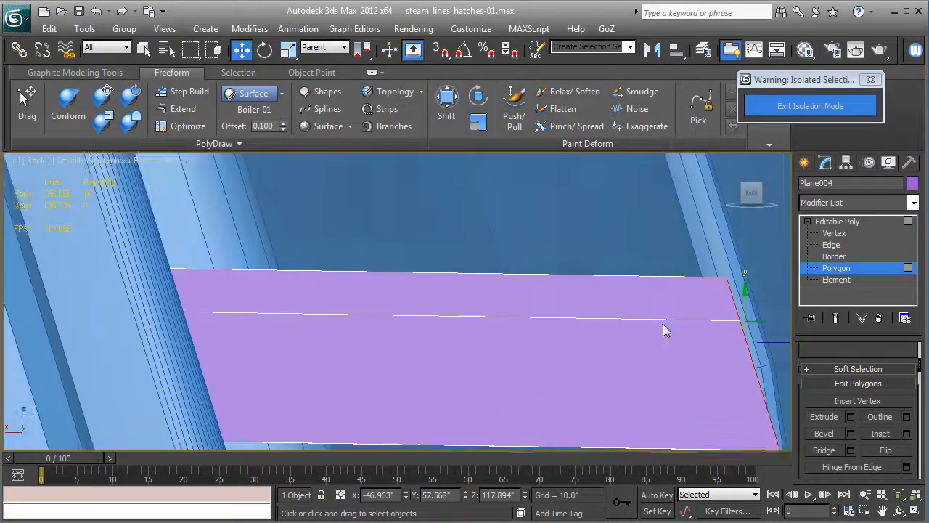
{"action": "left_click_drag", "start_coordinate": [750, 302], "coordinate": [753, 290]}
{"action": "middle_click_drag", "start_coordinate": [752, 290], "coordinate": [617, 264]}
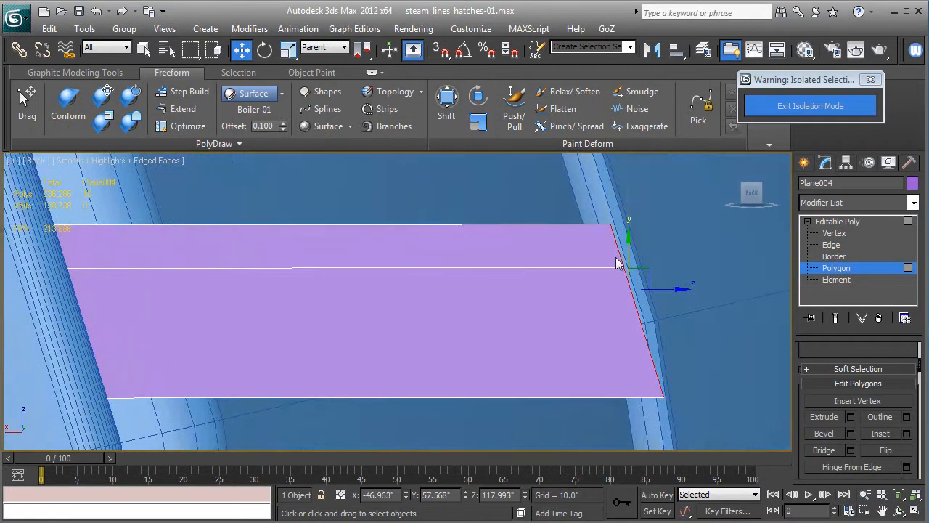
Rotate the block's outer end polygons until the end face stands closer to vertical, and leave polygon editing
{"action": "key", "text": "e"}
{"action": "mouse_move", "coordinate": [640, 239]}
{"action": "left_mouse_down"}
{"action": "mouse_move", "coordinate": [663, 232]}
{"action": "mouse_move", "coordinate": [630, 247]}
{"action": "left_mouse_up"}
{"action": "key", "text": "r"}
{"action": "key", "text": "w"}
{"action": "key", "text": "p"}
{"action": "scroll", "coordinate": [547, 302], "scroll_direction": "down", "scroll_amount": 5}
{"action": "middle_click_drag", "start_coordinate": [545, 302], "coordinate": [577, 322], "text": "alt"}
{"action": "left_click", "coordinate": [837, 220]}
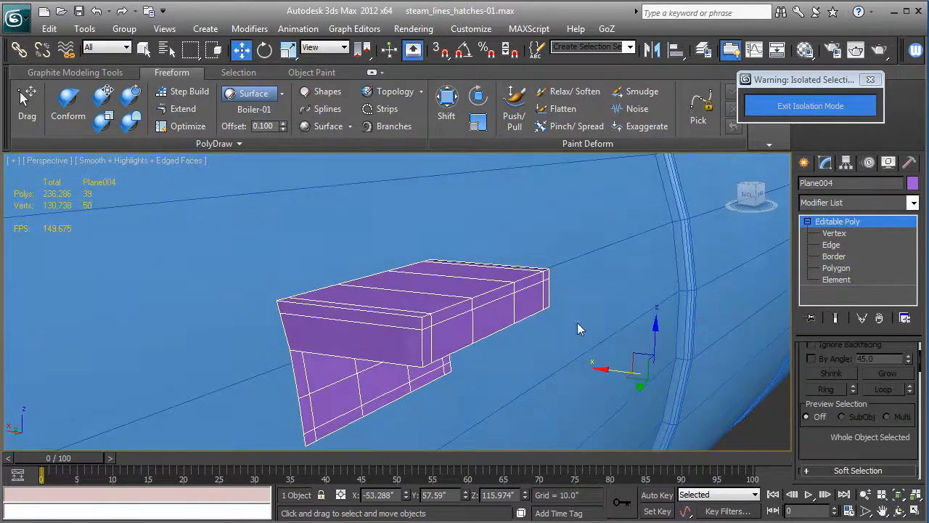
Connect the block's ring of lengthwise edges with 2 segments and a pinch of 80, placing support loops near both ends
{"action": "left_click", "coordinate": [831, 245]}
{"action": "left_click", "coordinate": [392, 318]}
{"action": "key", "text": "alt+r"}
{"action": "scroll", "coordinate": [823, 445], "scroll_direction": "down", "scroll_amount": 3}
{"action": "left_click", "coordinate": [906, 442]}
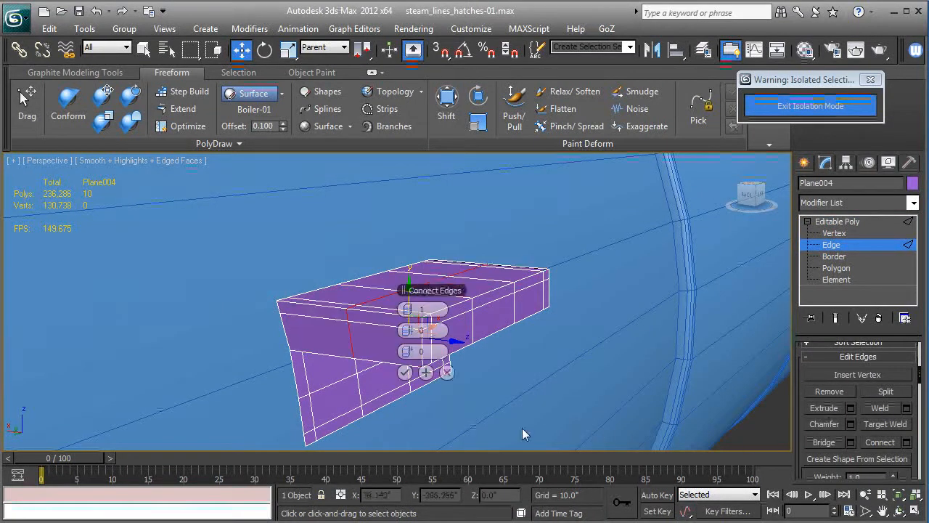
{"action": "left_click", "coordinate": [415, 312]}
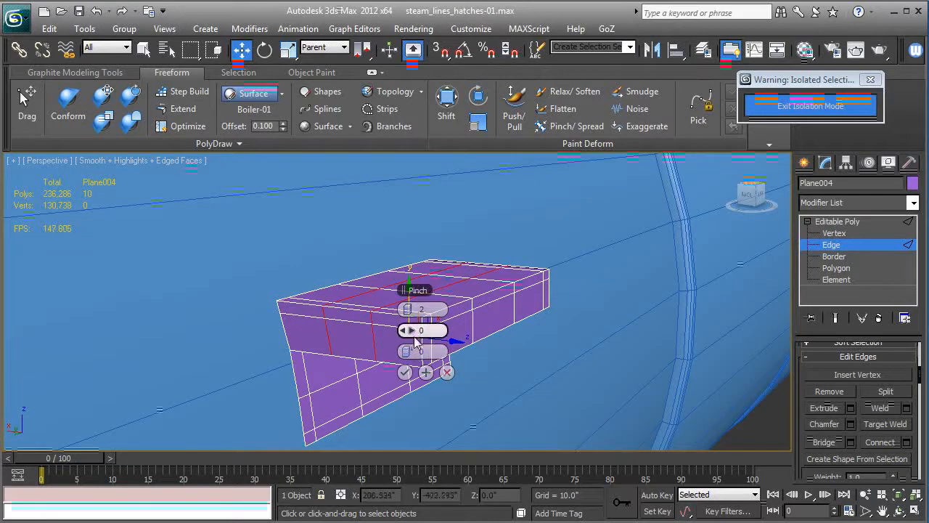
{"action": "left_click_drag", "start_coordinate": [412, 330], "coordinate": [646, 355]}
{"action": "left_click", "coordinate": [406, 372]}
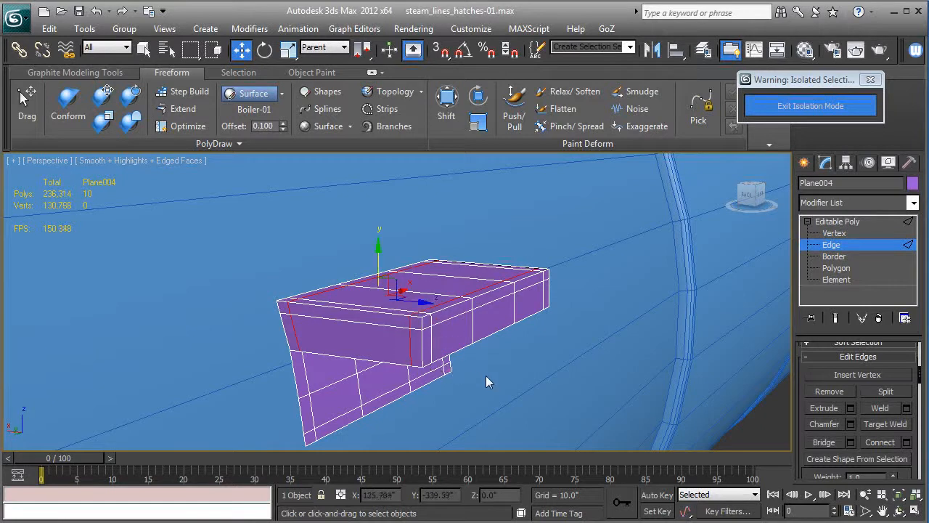
Connect the vertical edge ring around the block's sides with 1 segment, pinch 0, sliding the loop close to the lower edge
{"action": "middle_click_drag", "start_coordinate": [486, 379], "coordinate": [443, 363], "text": "alt"}
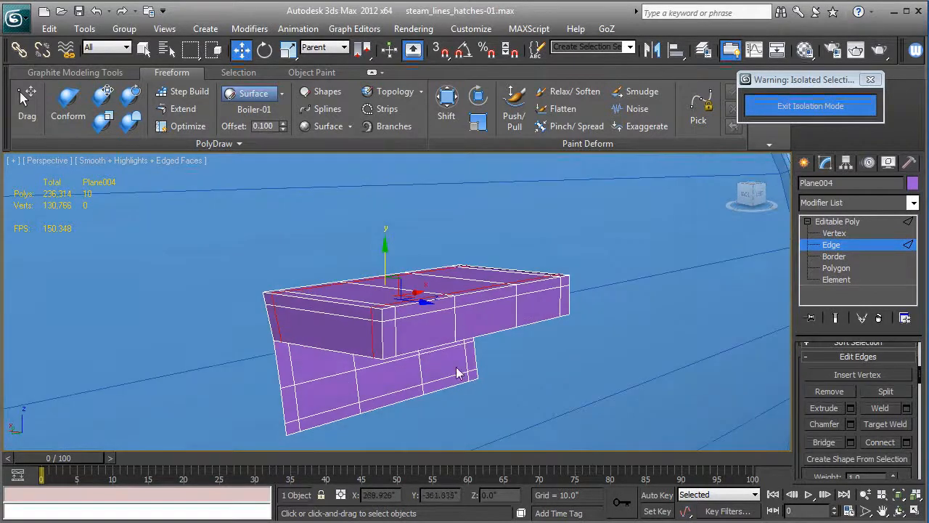
{"action": "left_click", "coordinate": [396, 342]}
{"action": "key", "text": "alt+r"}
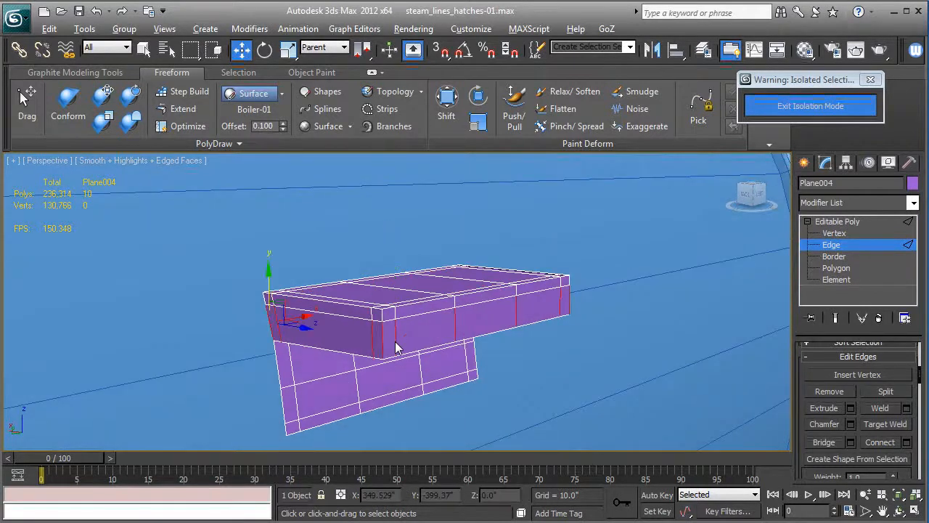
{"action": "left_click", "coordinate": [905, 442]}
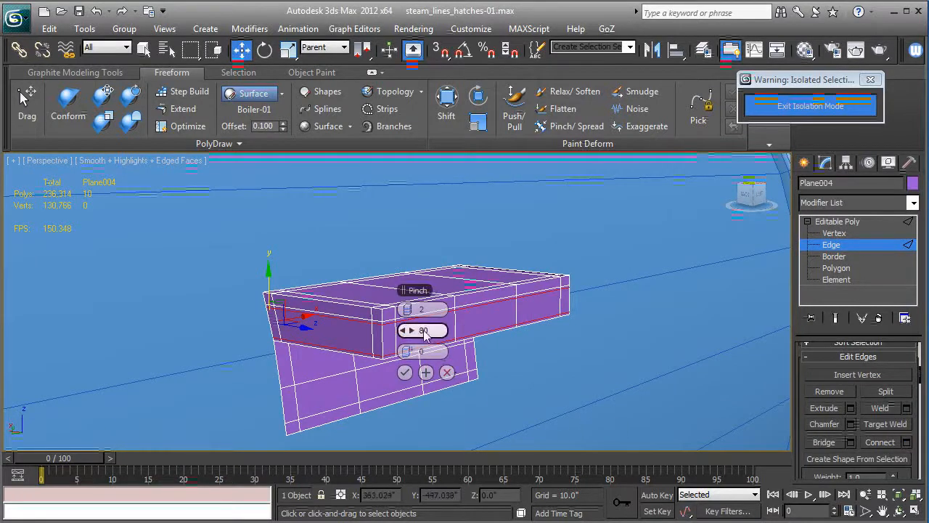
{"action": "right_click", "coordinate": [412, 312]}
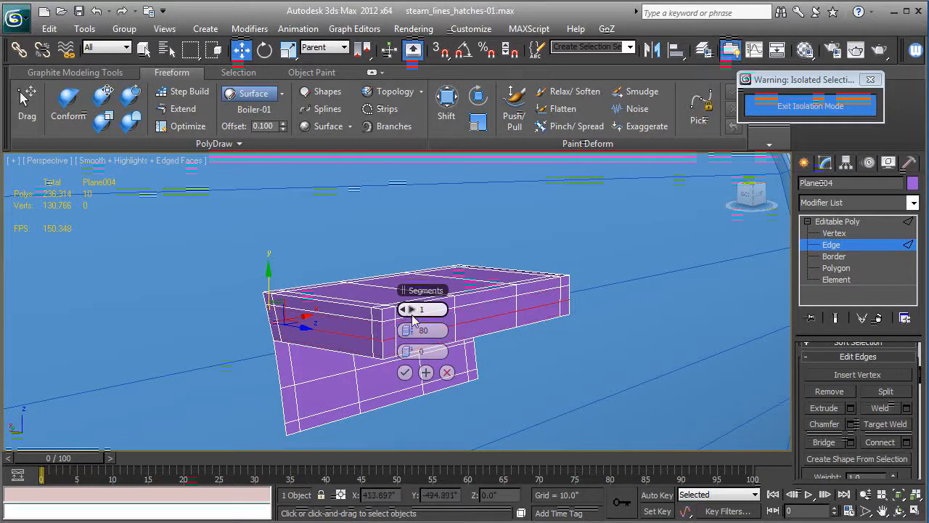
{"action": "right_click", "coordinate": [411, 332]}
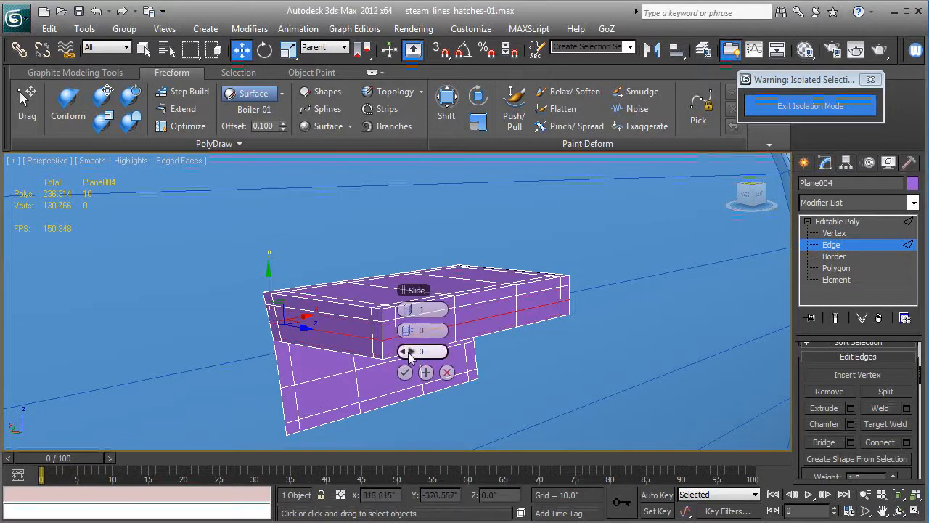
{"action": "left_click_drag", "start_coordinate": [408, 352], "coordinate": [529, 358]}
{"action": "left_click", "coordinate": [404, 373]}
Connect the back plate's vertical edges just beneath the block and move the new loop up close to the block's underside
{"action": "middle_click_drag", "start_coordinate": [390, 385], "coordinate": [290, 355], "text": "alt"}
{"action": "left_click", "coordinate": [288, 354]}
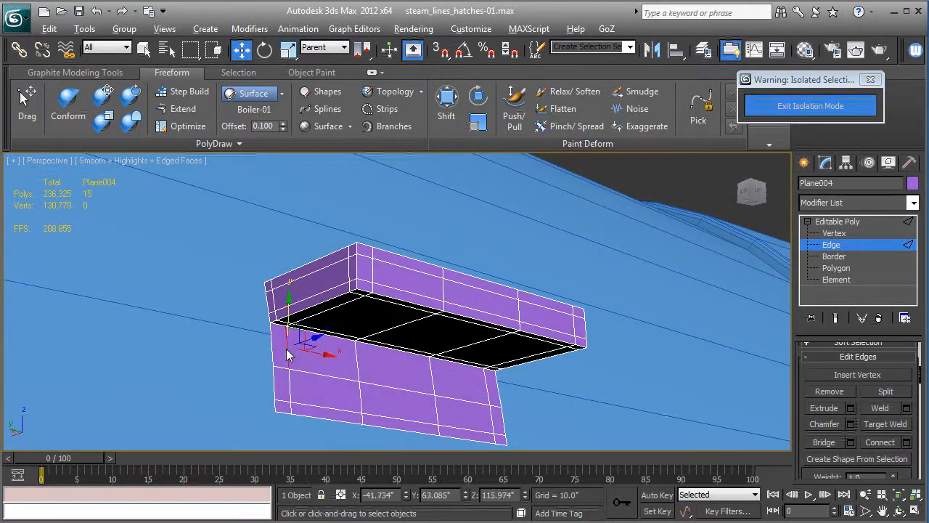
{"action": "key", "text": "alt+r"}
{"action": "key", "text": "ctrl+shift+e"}
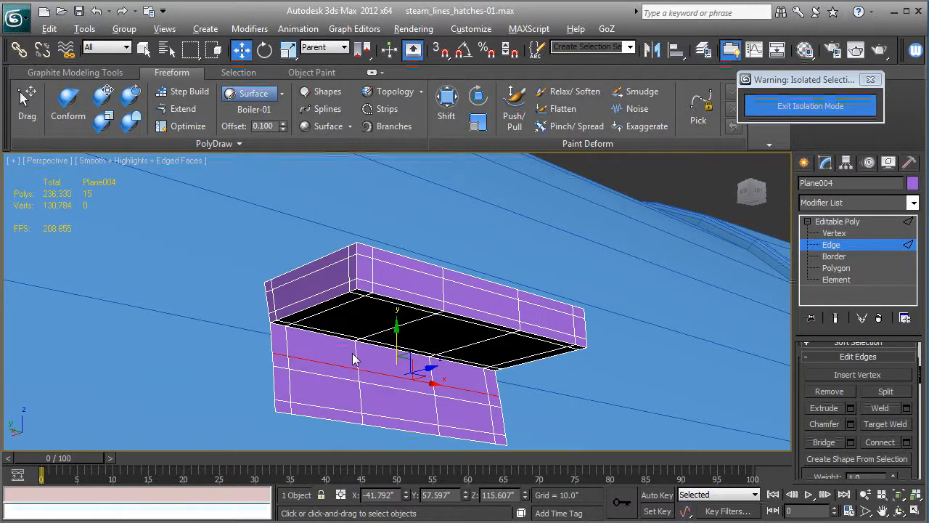
{"action": "left_click_drag", "start_coordinate": [398, 345], "coordinate": [396, 331]}
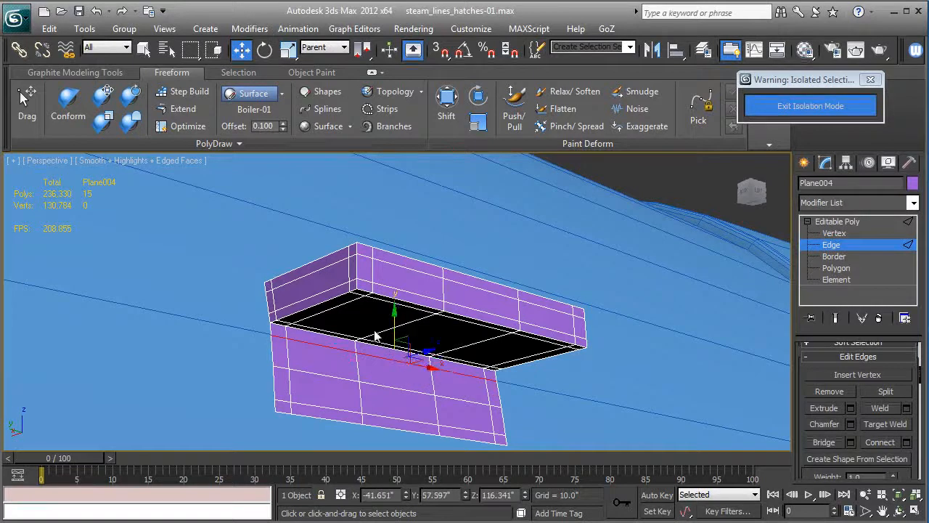
Apply a TurboSmooth modifier to the bracket and check the rounded shape with edged faces off and on
{"action": "middle_click_drag", "start_coordinate": [396, 331], "coordinate": [379, 366], "text": "alt"}
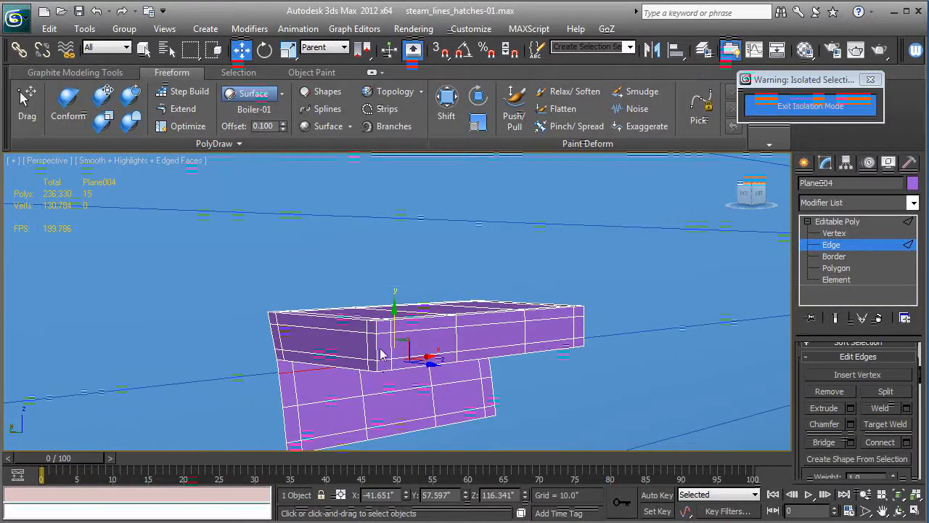
{"action": "middle_click_drag", "start_coordinate": [378, 363], "coordinate": [380, 332], "text": "alt"}
{"action": "key", "text": "F4"}
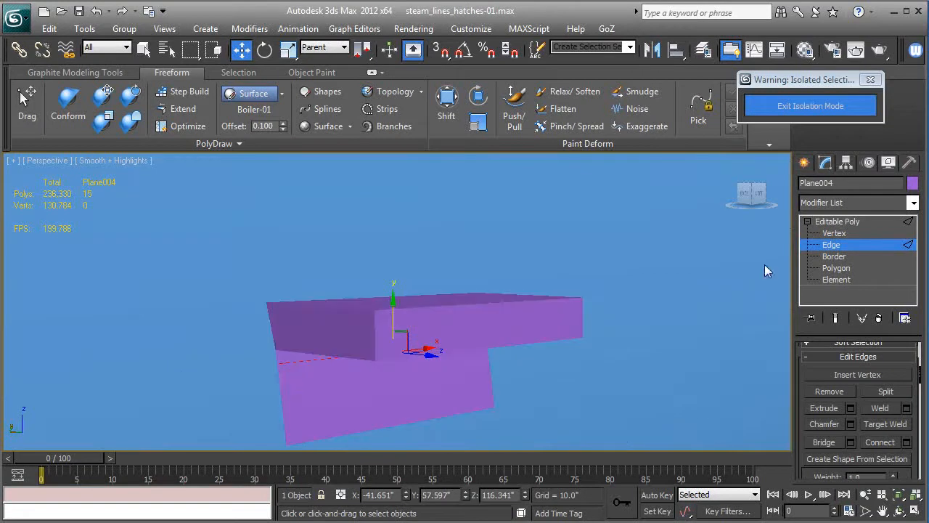
{"action": "left_click", "coordinate": [835, 222]}
{"action": "left_click", "coordinate": [843, 204]}
{"action": "key", "text": "t"}
{"action": "key", "text": "t"}
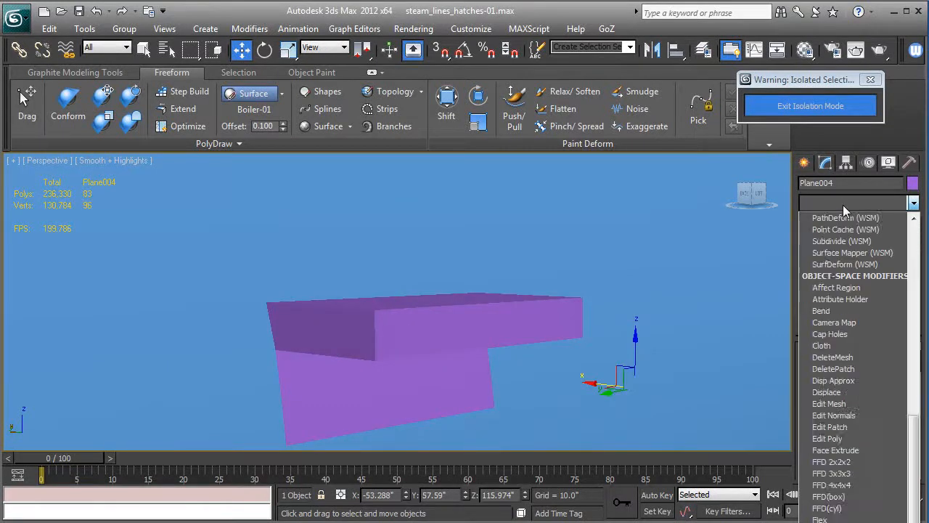
{"action": "key", "text": "Return"}
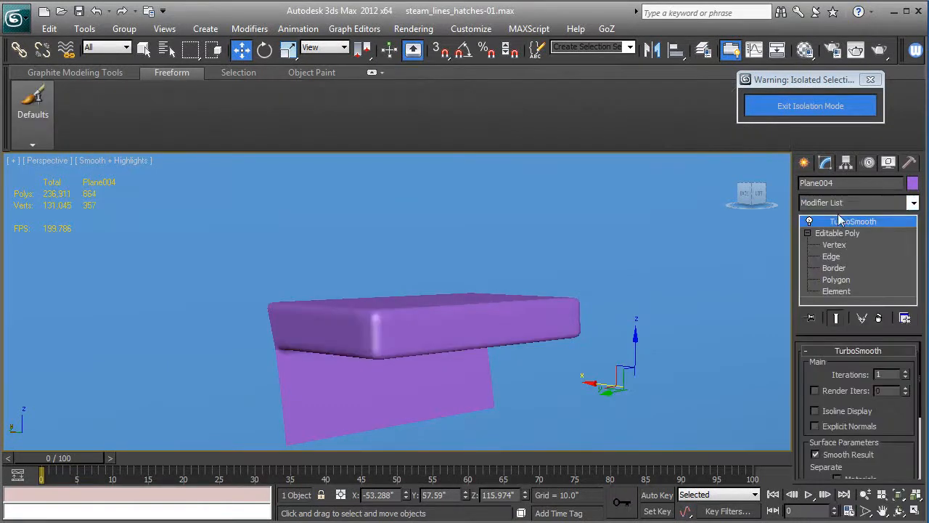
{"action": "mouse_move", "coordinate": [531, 322]}
{"action": "middle_mouse_down", "text": "alt"}
{"action": "mouse_move", "coordinate": [335, 315]}
{"action": "mouse_move", "coordinate": [533, 321]}
{"action": "middle_mouse_up", "text": "alt"}
{"action": "key", "text": "F4"}
{"action": "mouse_move", "coordinate": [336, 379]}
{"action": "middle_mouse_down", "text": "alt"}
{"action": "mouse_move", "coordinate": [390, 379]}
{"action": "mouse_move", "coordinate": [330, 386]}
{"action": "mouse_move", "coordinate": [355, 383]}
{"action": "middle_mouse_up", "text": "alt"}
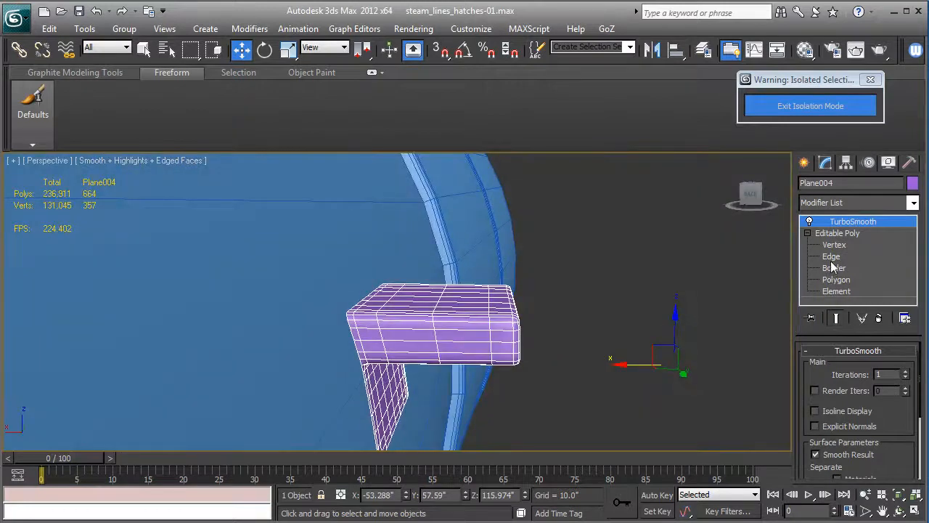
{"action": "left_click", "coordinate": [833, 267]}
{"action": "left_click", "coordinate": [357, 355]}
{"action": "left_click", "coordinate": [354, 352]}
{"action": "middle_click_drag", "start_coordinate": [354, 351], "coordinate": [375, 322], "text": "alt"}
{"action": "mouse_move", "coordinate": [302, 352]}
{"action": "middle_mouse_down", "text": "alt"}
{"action": "mouse_move", "coordinate": [265, 349]}
{"action": "mouse_move", "coordinate": [286, 350]}
{"action": "middle_mouse_up", "text": "alt"}
{"action": "middle_click_drag", "start_coordinate": [417, 345], "coordinate": [362, 357], "text": "alt"}
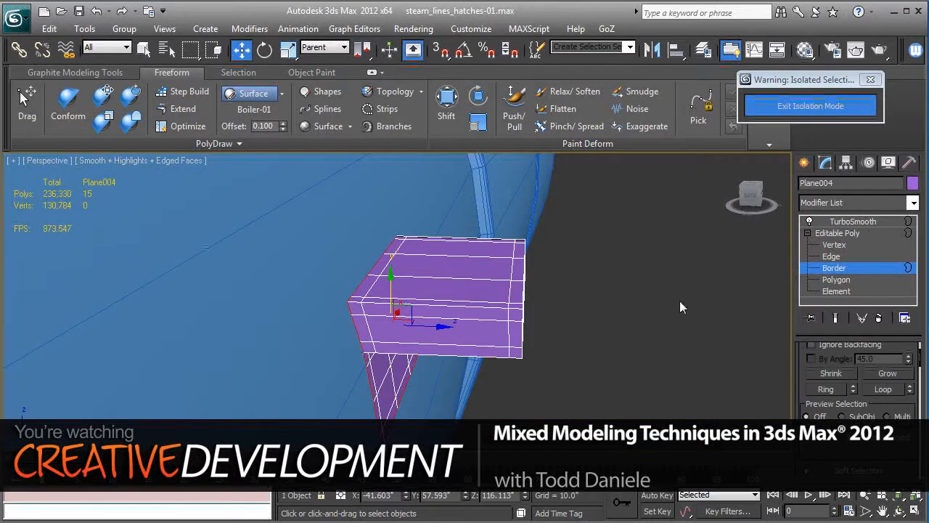
{"action": "left_click", "coordinate": [852, 234]}
Exit the current isolation and isolate the bracket alone, without the boiler
{"action": "left_click", "coordinate": [823, 106]}
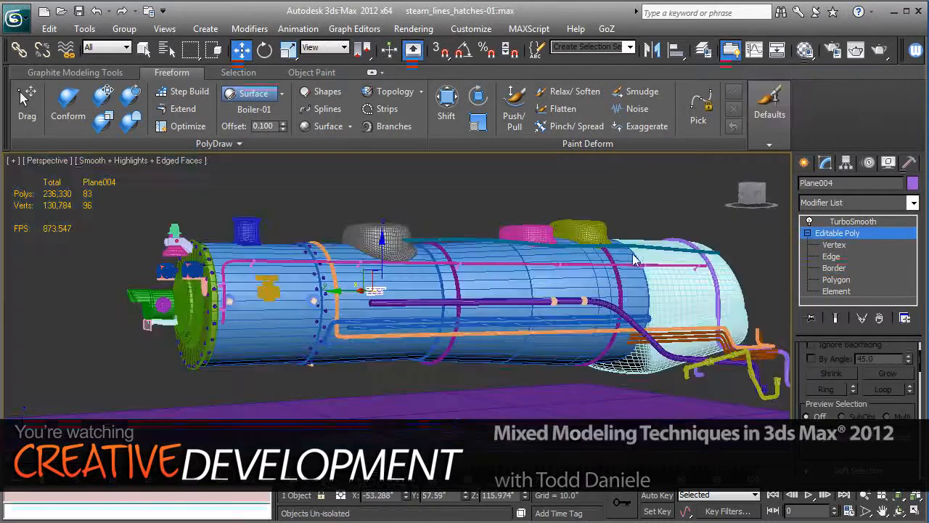
{"action": "key", "text": "z"}
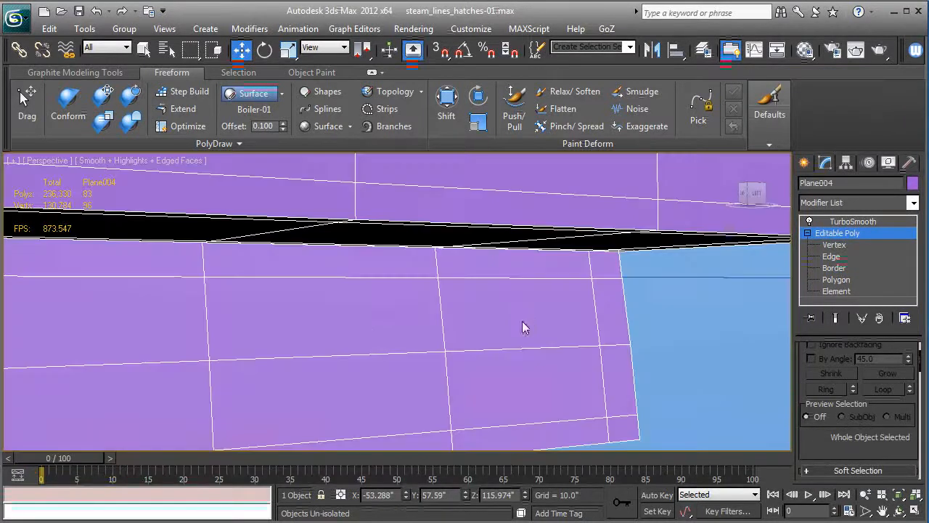
{"action": "scroll", "coordinate": [385, 329], "scroll_direction": "down", "scroll_amount": 6}
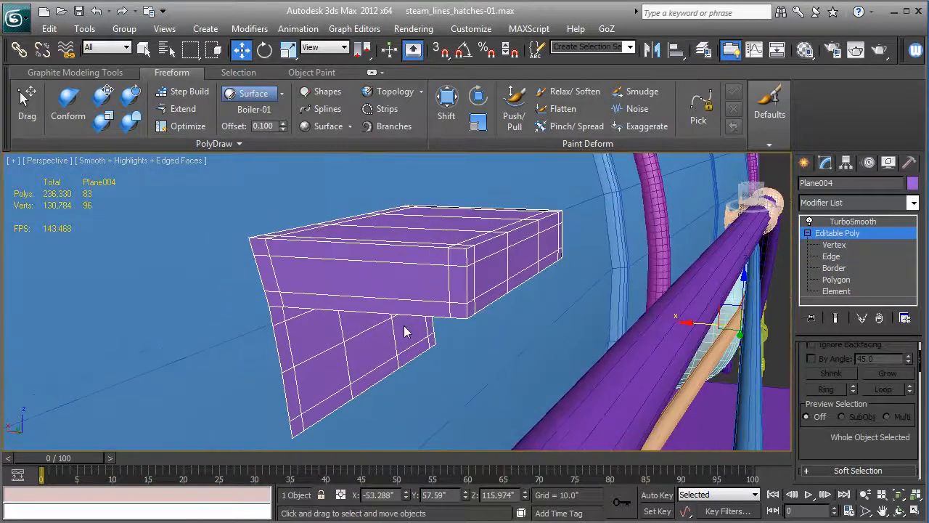
{"action": "key", "text": "alt+q"}
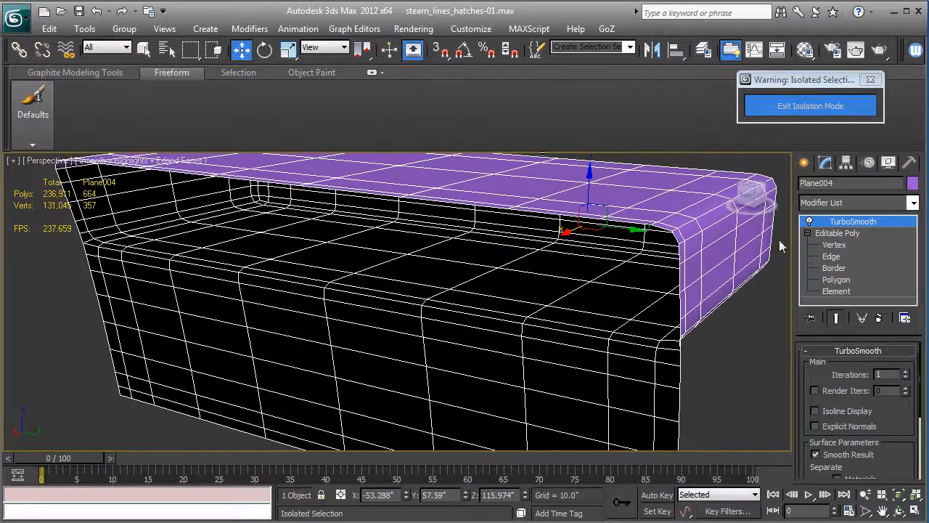
With TurboSmooth off, extend the bracket's open back border toward the boiler side to give it thickness, and re-enable TurboSmooth
{"action": "left_click", "coordinate": [810, 222]}
{"action": "scroll", "coordinate": [671, 300], "scroll_direction": "up", "scroll_amount": 4}
{"action": "left_click", "coordinate": [831, 268]}
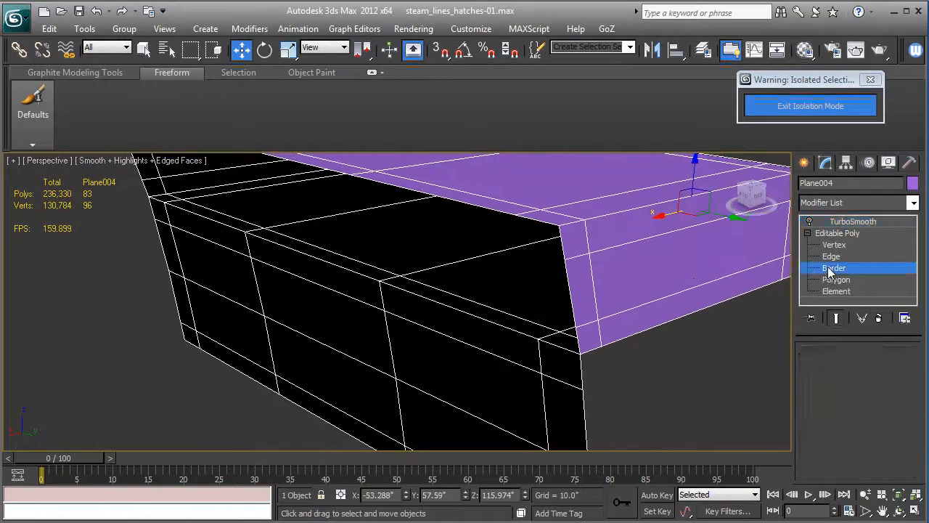
{"action": "left_click", "coordinate": [568, 290]}
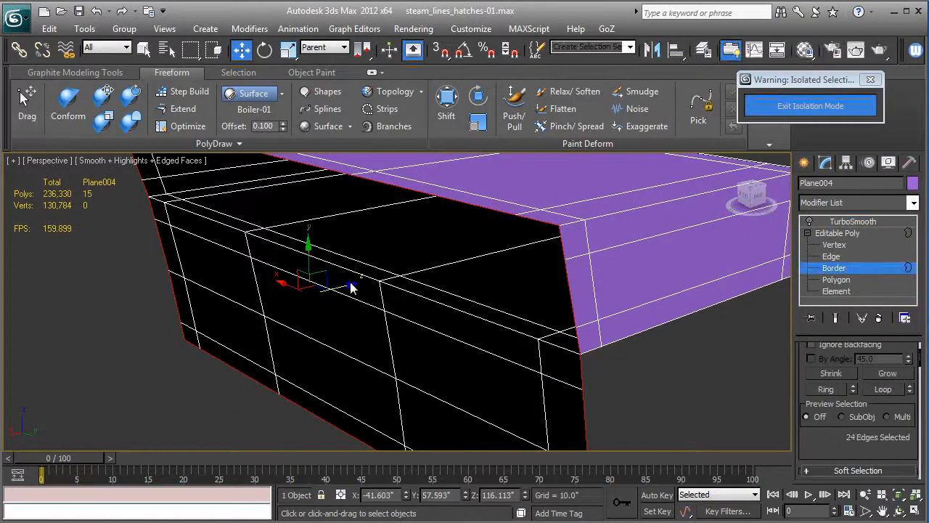
{"action": "middle_click_drag", "start_coordinate": [347, 288], "coordinate": [412, 304], "text": "alt"}
{"action": "key", "text": "F4"}
{"action": "left_click", "coordinate": [835, 233]}
{"action": "left_click", "coordinate": [814, 222]}
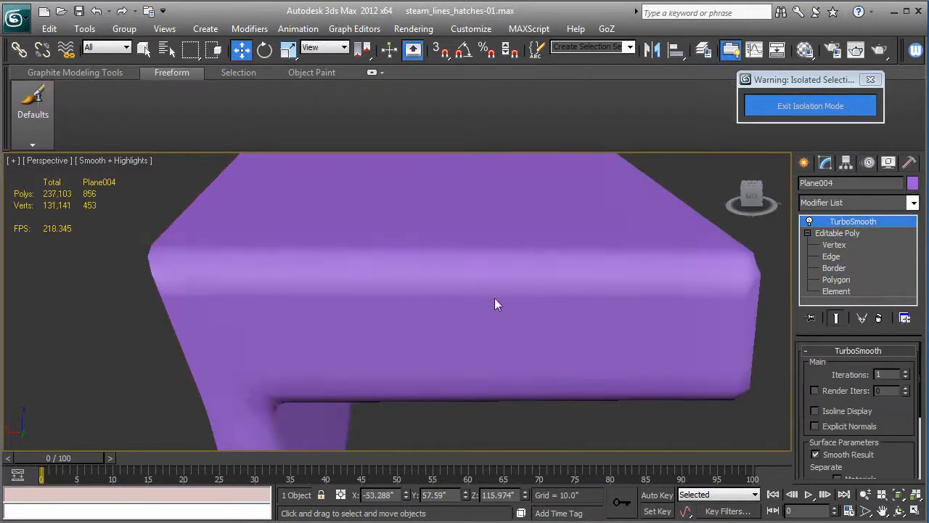
Exit isolation to bring back the whole boiler scene and frame the bracket together with the nearby bolts
{"action": "scroll", "coordinate": [490, 289], "scroll_direction": "down", "scroll_amount": 3}
{"action": "middle_click_drag", "start_coordinate": [486, 280], "coordinate": [410, 282], "text": "alt"}
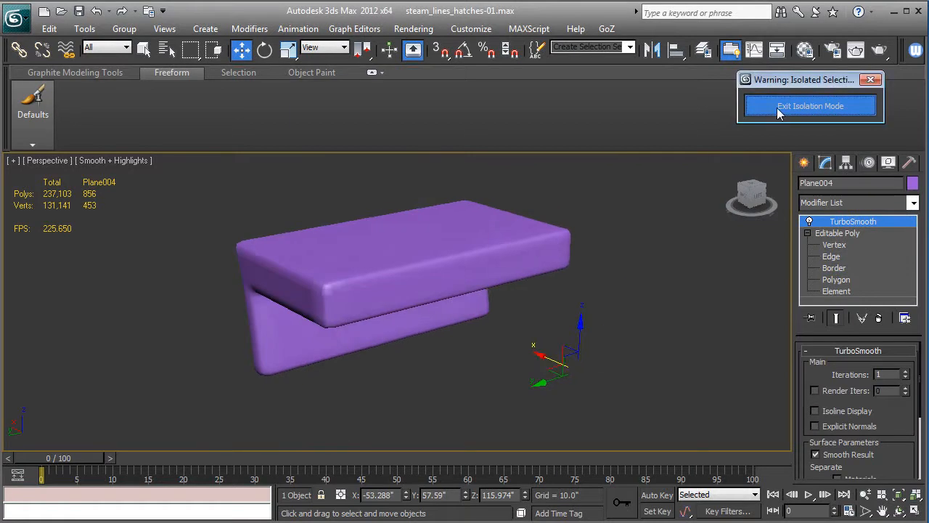
{"action": "left_click", "coordinate": [809, 106]}
{"action": "middle_click_drag", "start_coordinate": [531, 322], "coordinate": [501, 326], "text": "alt"}
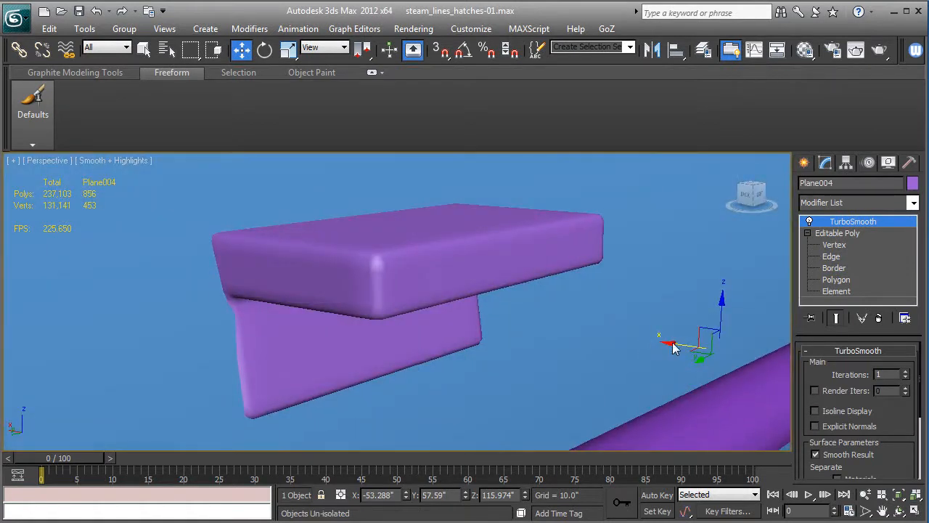
{"action": "middle_click_drag", "start_coordinate": [674, 349], "coordinate": [222, 329], "text": "alt"}
Copy bolt-074 from the boiler seam about 22.4" along the Y axis toward the bracket
{"action": "left_click", "coordinate": [190, 319]}
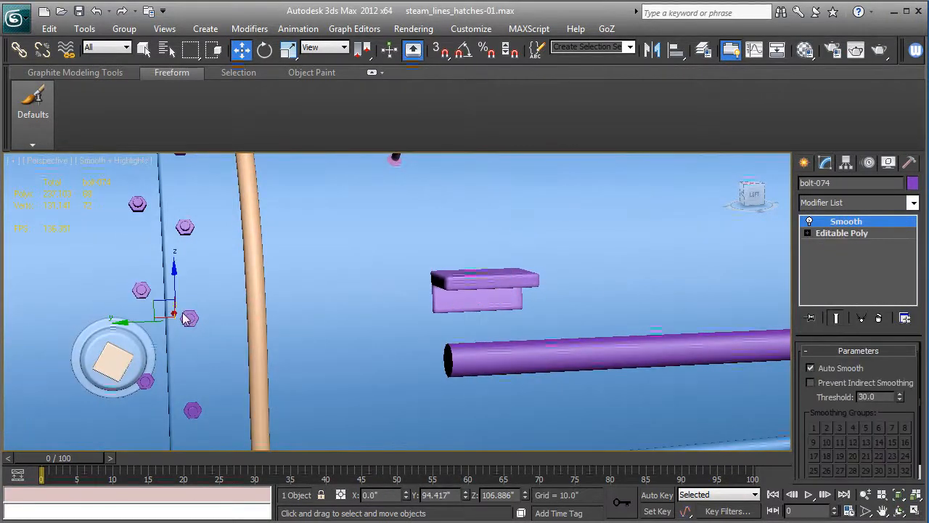
{"action": "key", "text": "F3"}
{"action": "key", "text": "F3"}
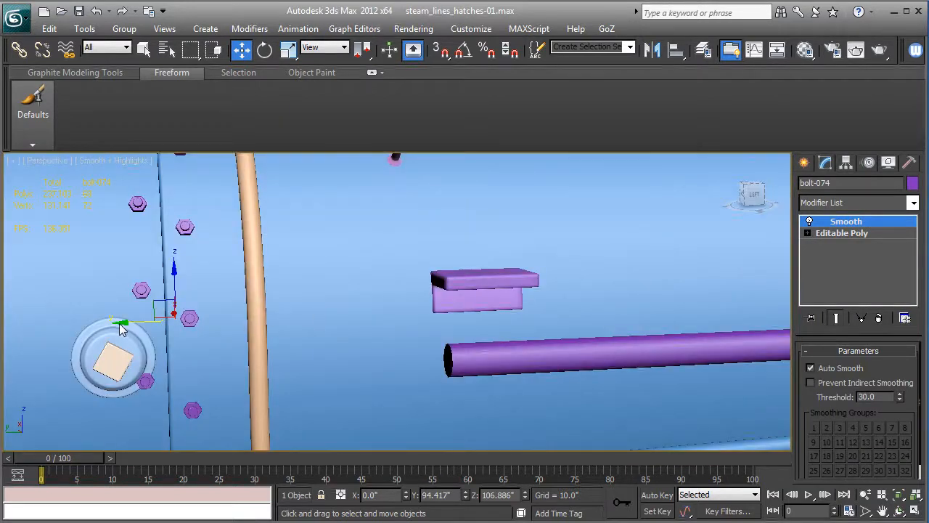
{"action": "left_click_drag", "start_coordinate": [121, 329], "coordinate": [464, 303], "text": "shift"}
{"action": "left_click", "coordinate": [463, 331]}
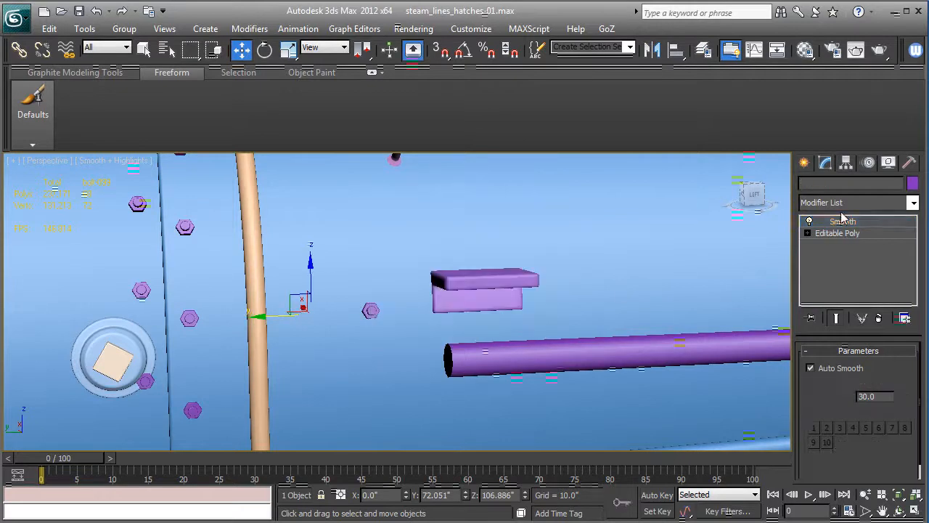
Center the pivot of the copied bolt to its own geometry and leave pivot editing
{"action": "left_click", "coordinate": [847, 164]}
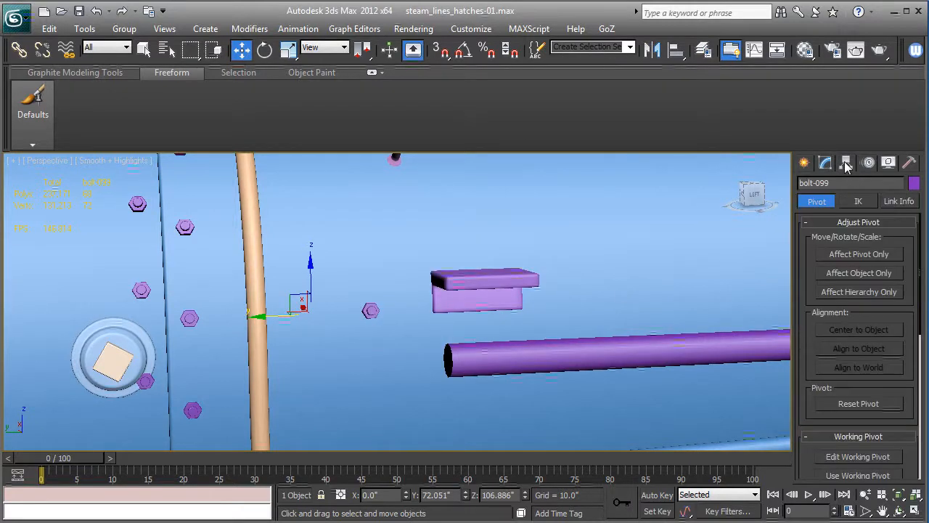
{"action": "left_click", "coordinate": [847, 255]}
{"action": "left_click", "coordinate": [852, 332]}
{"action": "middle_click_drag", "start_coordinate": [724, 332], "coordinate": [354, 333], "text": "alt"}
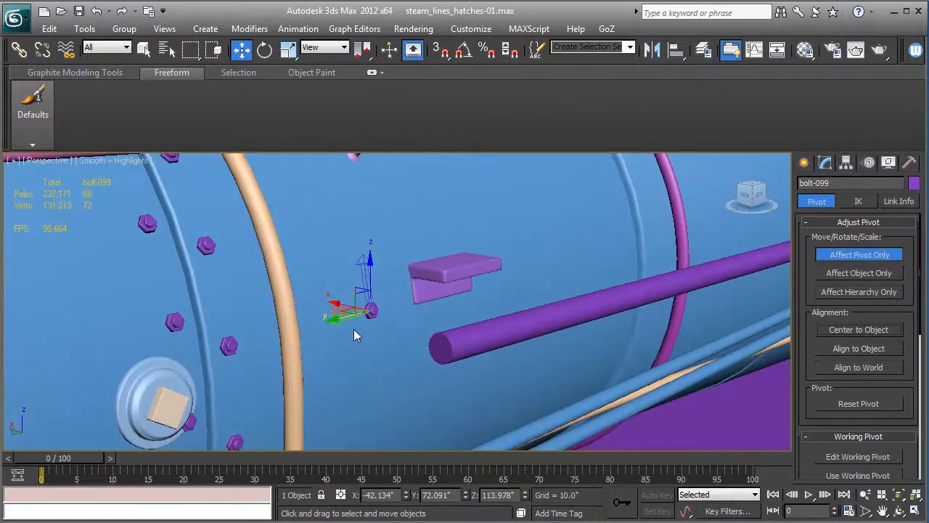
{"action": "left_click", "coordinate": [844, 255]}
Move the copied bolt onto one end of the bracket's vertical plate and raise it to sit within the plate's height
{"action": "middle_click_drag", "start_coordinate": [464, 370], "coordinate": [334, 328], "text": "alt"}
{"action": "left_click_drag", "start_coordinate": [319, 318], "coordinate": [403, 312]}
{"action": "key", "text": "z"}
{"action": "middle_click_drag", "start_coordinate": [412, 323], "coordinate": [403, 277], "text": "alt"}
{"action": "left_click_drag", "start_coordinate": [398, 272], "coordinate": [399, 216]}
Copy the bolt along the plate to the bracket's other end and rotate both bolts to different hex orientations
{"action": "mouse_move", "coordinate": [488, 296]}
{"action": "middle_mouse_down", "text": "alt"}
{"action": "mouse_move", "coordinate": [371, 289]}
{"action": "mouse_move", "coordinate": [280, 309]}
{"action": "middle_mouse_up", "text": "alt"}
{"action": "left_click_drag", "start_coordinate": [244, 270], "coordinate": [571, 268], "text": "shift"}
{"action": "left_click", "coordinate": [463, 330]}
{"action": "key", "text": "e"}
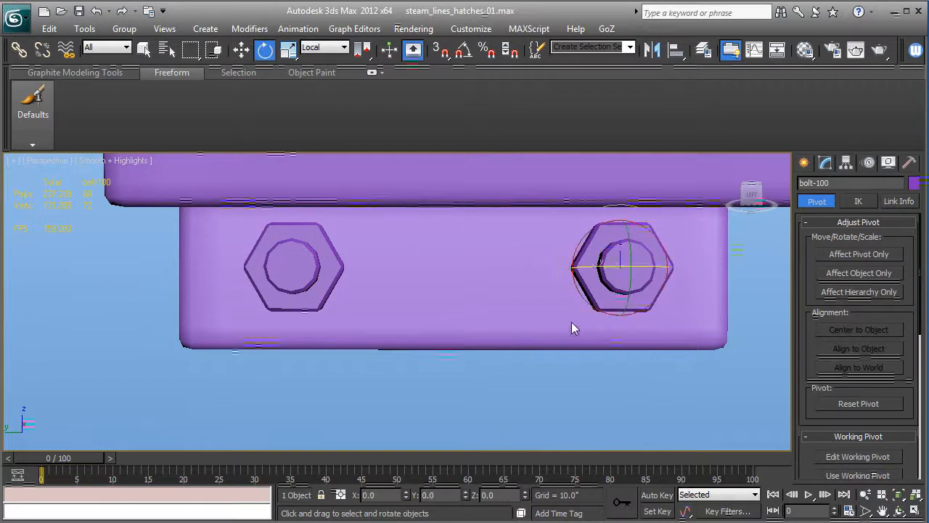
{"action": "left_click_drag", "start_coordinate": [608, 332], "coordinate": [557, 338]}
{"action": "left_click", "coordinate": [309, 276]}
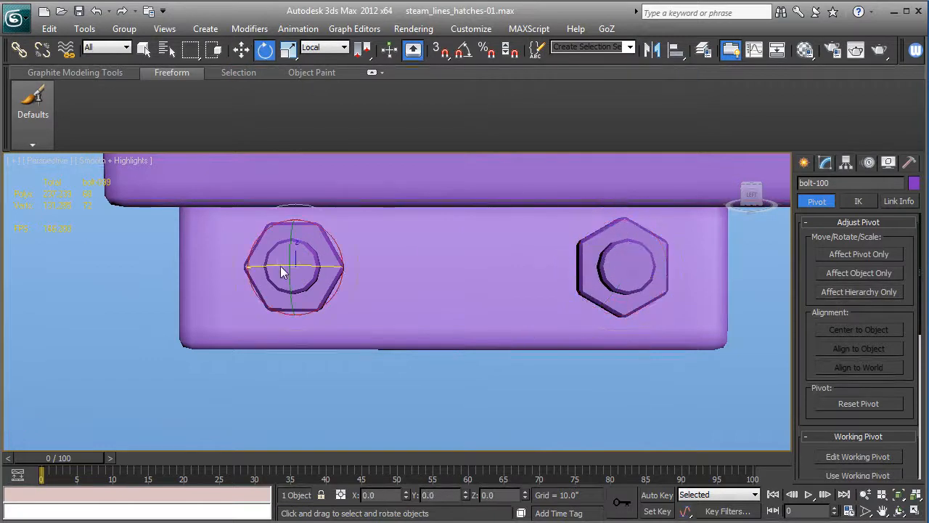
{"action": "left_click_drag", "start_coordinate": [288, 331], "coordinate": [309, 335]}
Select the bracket together with both of its bolts, using wireframe display for picking, and restore shaded display
{"action": "middle_click_drag", "start_coordinate": [395, 358], "coordinate": [492, 360], "text": "alt"}
{"action": "scroll", "coordinate": [479, 362], "scroll_direction": "down", "scroll_amount": 3}
{"action": "scroll", "coordinate": [470, 324], "scroll_direction": "down", "scroll_amount": 3}
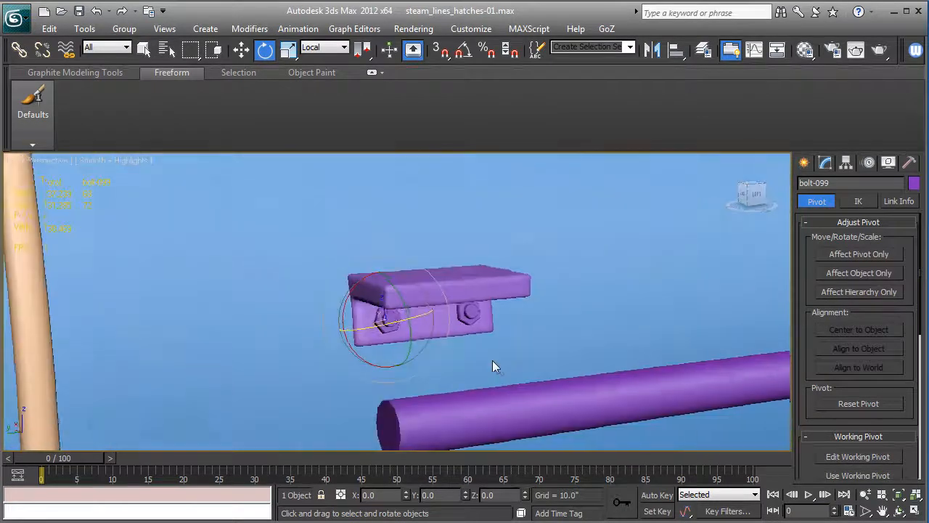
{"action": "left_click", "coordinate": [242, 49]}
{"action": "key", "text": "F3"}
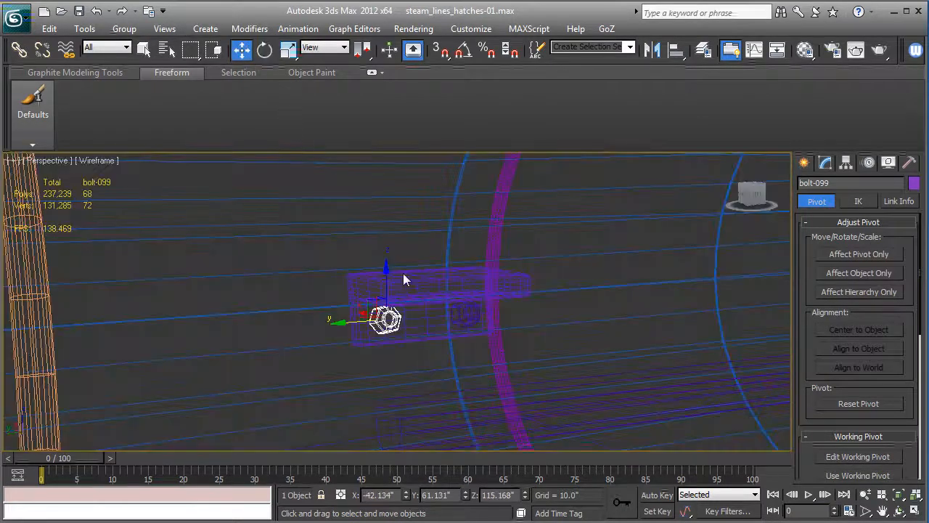
{"action": "left_click", "coordinate": [421, 315], "text": "ctrl"}
{"action": "left_click", "coordinate": [466, 321], "text": "ctrl"}
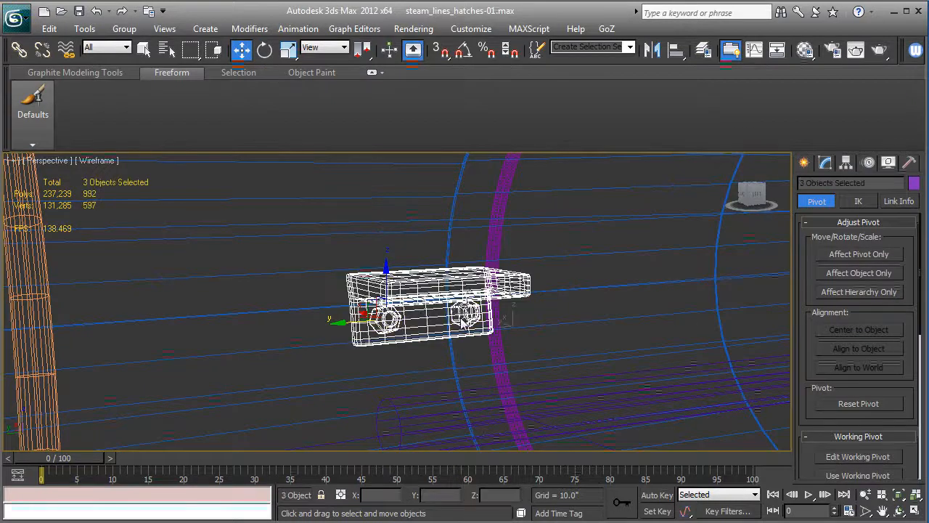
{"action": "key", "text": "F3"}
Make one copy of the bracket and its bolts along the boiler, near the magenta band below the yellow dome
{"action": "mouse_move", "coordinate": [458, 317]}
{"action": "middle_mouse_down", "text": "alt"}
{"action": "mouse_move", "coordinate": [431, 311]}
{"action": "mouse_move", "coordinate": [407, 285]}
{"action": "mouse_move", "coordinate": [406, 293]}
{"action": "middle_mouse_up", "text": "alt"}
{"action": "scroll", "coordinate": [497, 312], "scroll_direction": "down", "scroll_amount": 5}
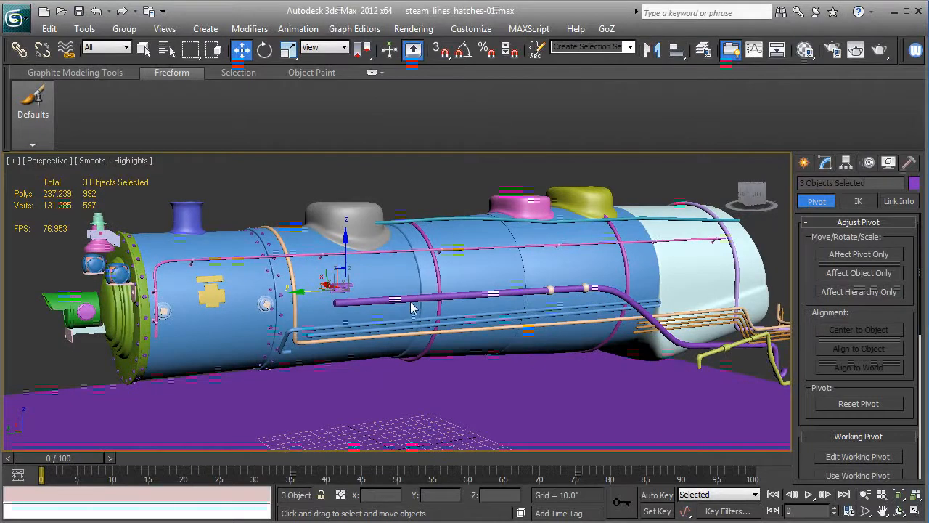
{"action": "middle_click_drag", "start_coordinate": [401, 314], "coordinate": [364, 334]}
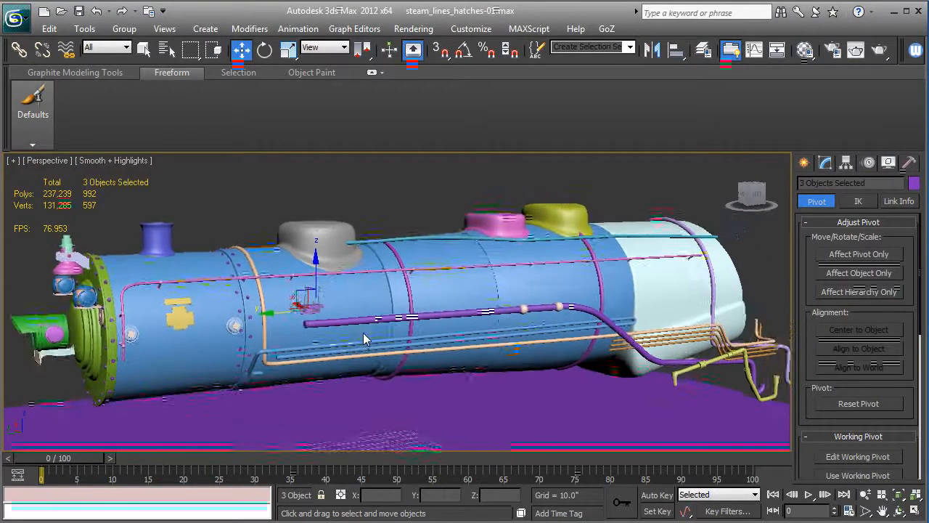
{"action": "scroll", "coordinate": [364, 335], "scroll_direction": "up", "scroll_amount": 3}
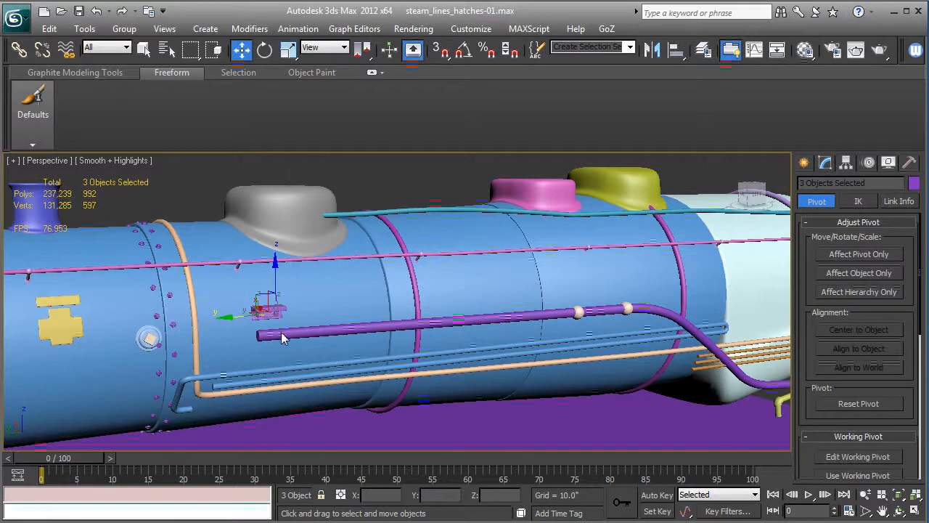
{"action": "middle_click_drag", "start_coordinate": [325, 342], "coordinate": [301, 352], "text": "alt"}
{"action": "left_click_drag", "start_coordinate": [229, 315], "coordinate": [725, 295]}
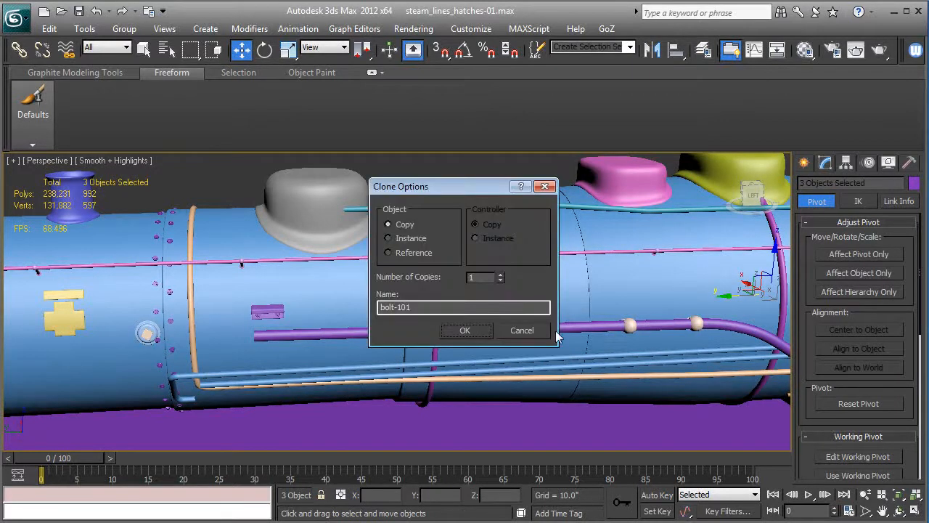
{"action": "left_click", "coordinate": [465, 330]}
Place the copied bracket assembly just in front of the magenta band and shift it about -0.25" along X
{"action": "key", "text": "z"}
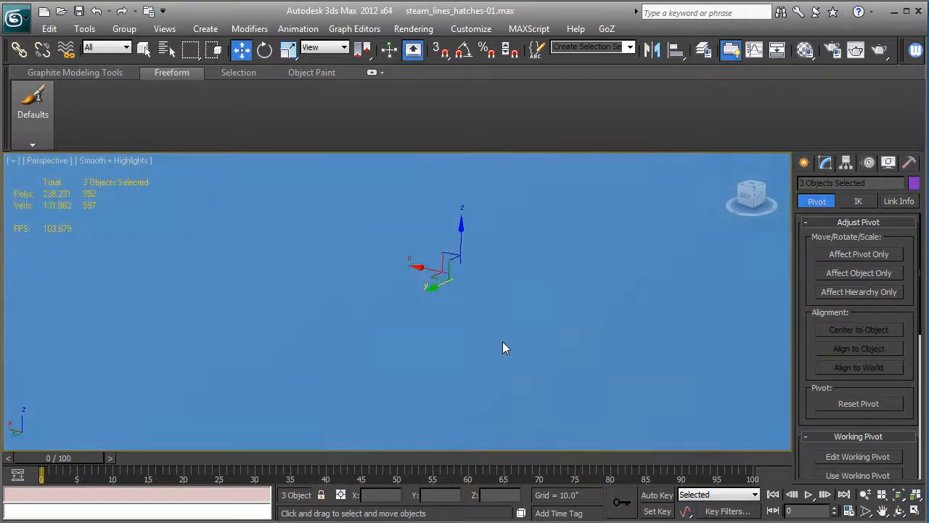
{"action": "left_click_drag", "start_coordinate": [374, 288], "coordinate": [451, 311]}
{"action": "key", "text": "l"}
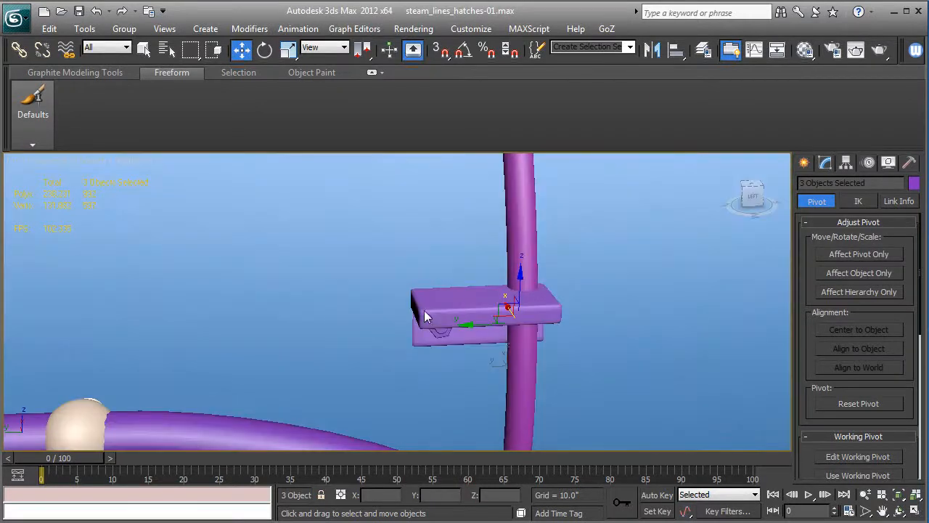
{"action": "left_click_drag", "start_coordinate": [459, 322], "coordinate": [398, 322]}
{"action": "middle_click_drag", "start_coordinate": [406, 321], "coordinate": [477, 308], "text": "alt"}
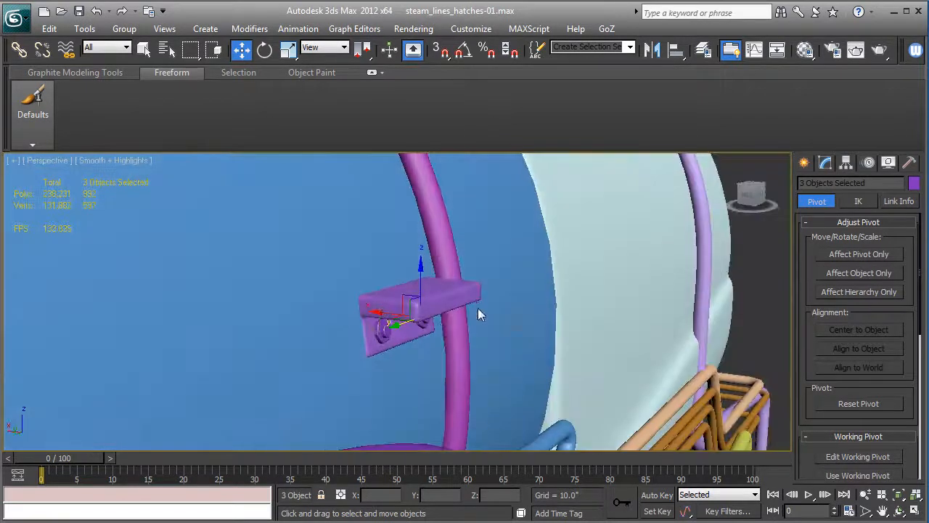
{"action": "scroll", "coordinate": [439, 326], "scroll_direction": "up", "scroll_amount": 3}
{"action": "left_click_drag", "start_coordinate": [386, 326], "coordinate": [395, 321]}
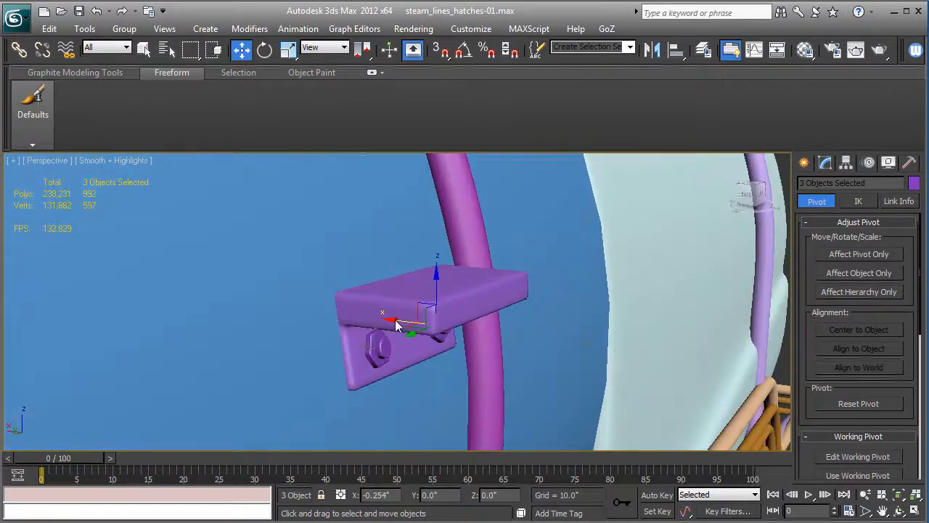
{"action": "middle_click_drag", "start_coordinate": [406, 333], "coordinate": [431, 311], "text": "alt"}
Check the copied bracket's fit against the boiler in the top and perspective views with edged faces displayed
{"action": "scroll", "coordinate": [370, 335], "scroll_direction": "down", "scroll_amount": 5}
{"action": "scroll", "coordinate": [451, 349], "scroll_direction": "down", "scroll_amount": 3}
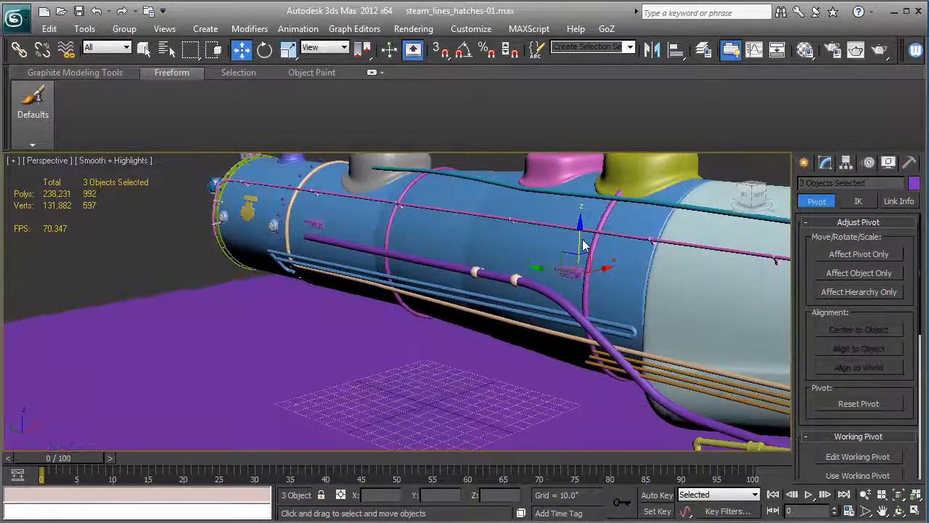
{"action": "key", "text": "t"}
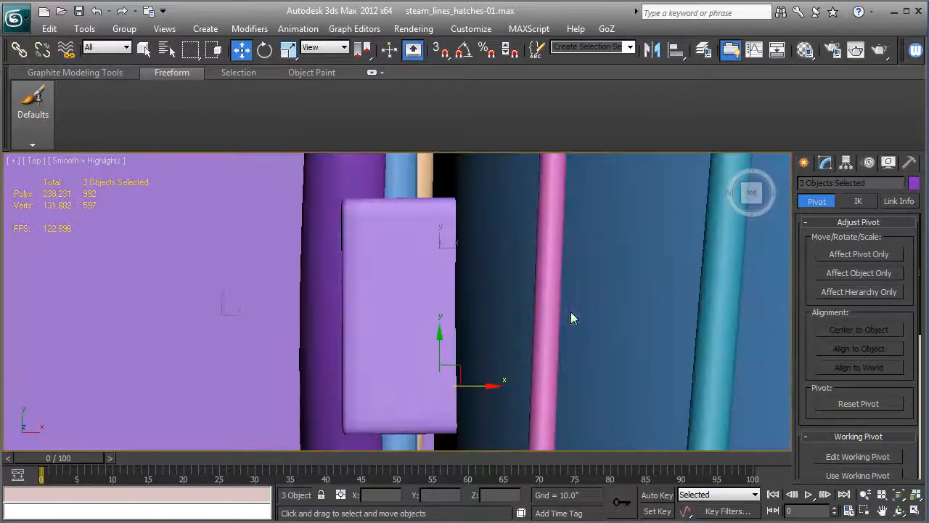
{"action": "key", "text": "F4"}
{"action": "scroll", "coordinate": [506, 274], "scroll_direction": "up", "scroll_amount": 2}
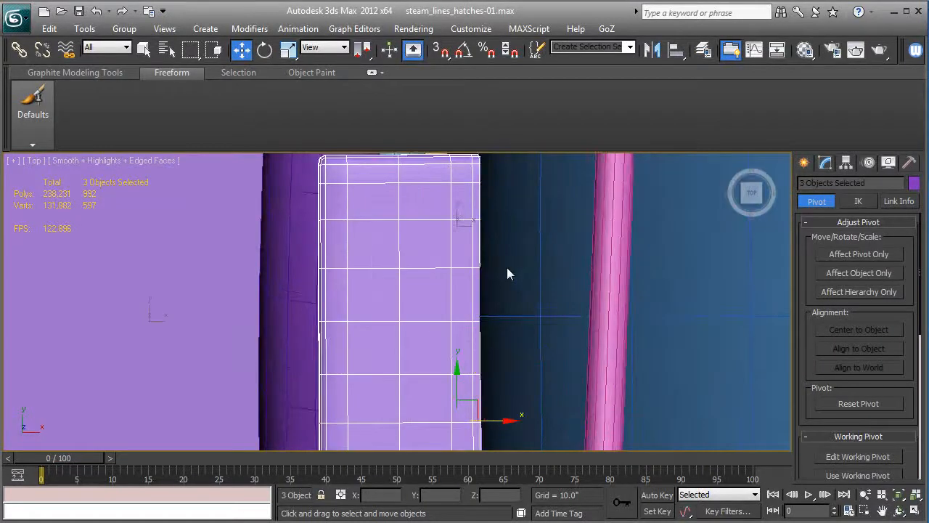
{"action": "key", "text": "p"}
{"action": "middle_click_drag", "start_coordinate": [427, 336], "coordinate": [541, 232], "text": "alt"}
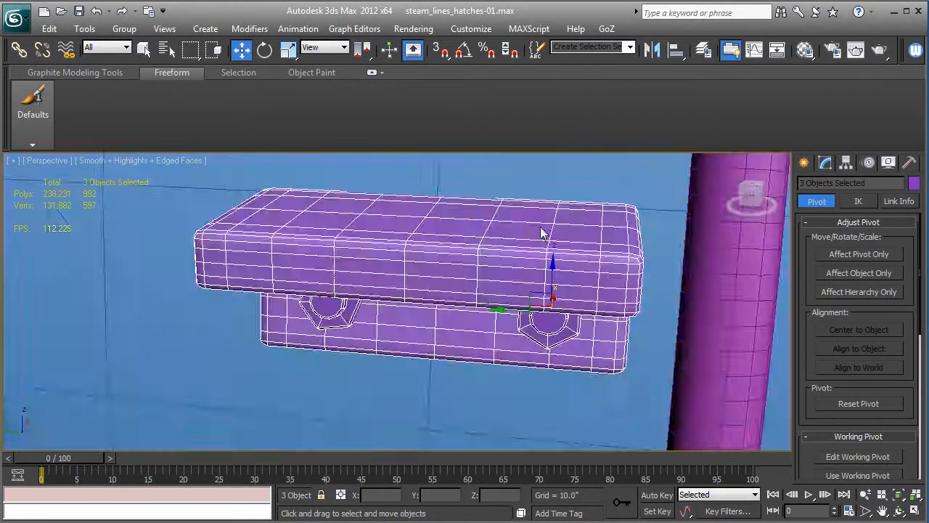
Make another single copy of the bracket assembly farther along the boiler, on the pale rear section near its purple band
{"action": "scroll", "coordinate": [502, 291], "scroll_direction": "down", "scroll_amount": 3}
{"action": "scroll", "coordinate": [472, 304], "scroll_direction": "down", "scroll_amount": 4}
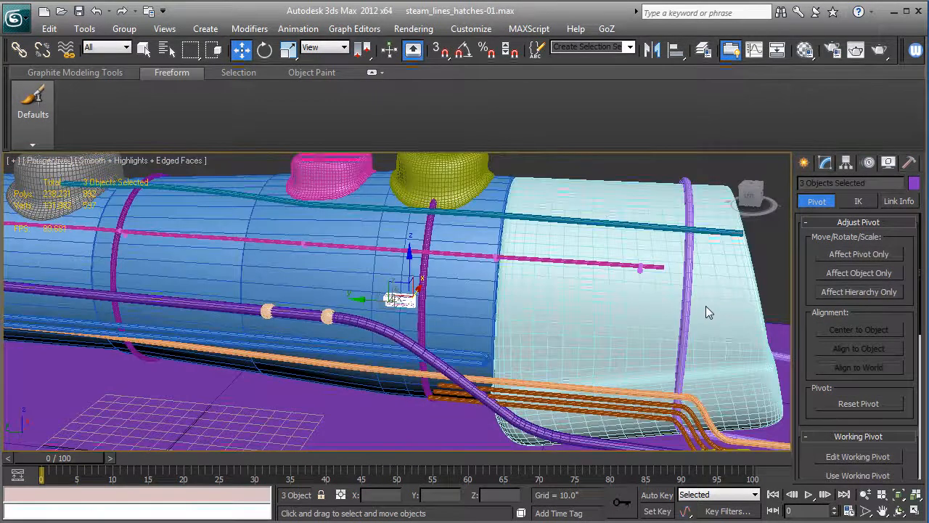
{"action": "middle_click_drag", "start_coordinate": [706, 306], "coordinate": [668, 299]}
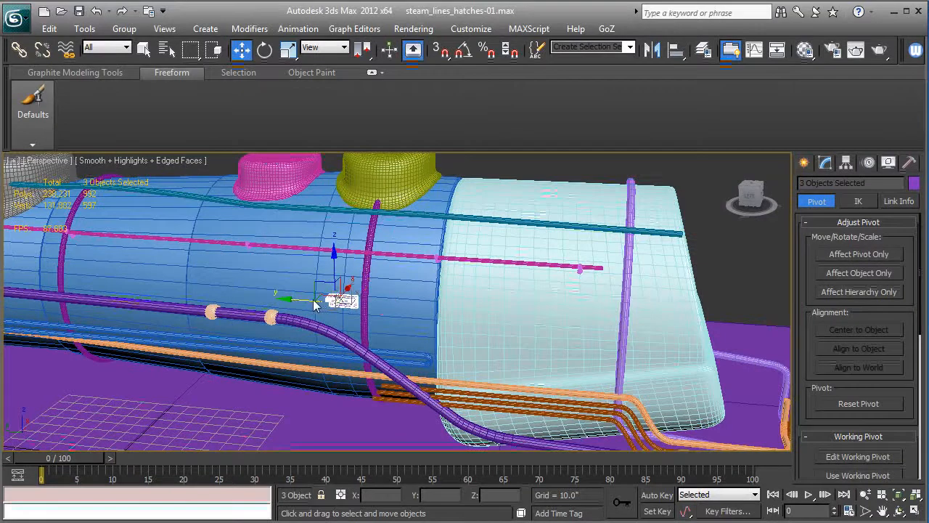
{"action": "mouse_move", "coordinate": [292, 299]}
{"action": "left_mouse_down", "text": "shift"}
{"action": "mouse_move", "coordinate": [537, 301]}
{"action": "mouse_move", "coordinate": [568, 348]}
{"action": "left_mouse_up", "text": "shift"}
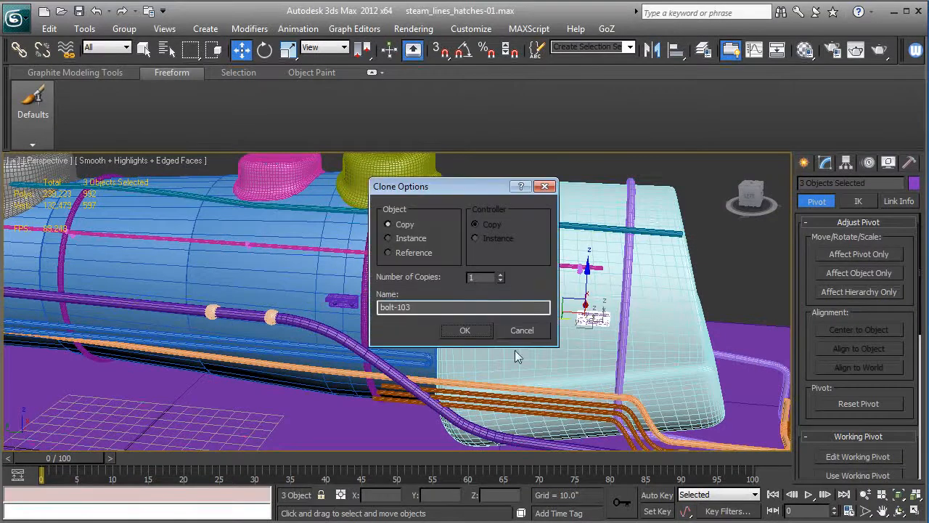
{"action": "left_click", "coordinate": [463, 331]}
Copy the rear bracket assembly downward and move this lower copy about 29" along Y, away from the purple band
{"action": "key", "text": "z"}
{"action": "mouse_move", "coordinate": [465, 336]}
{"action": "middle_mouse_down", "text": "alt"}
{"action": "mouse_move", "coordinate": [550, 339]}
{"action": "mouse_move", "coordinate": [471, 423]}
{"action": "mouse_move", "coordinate": [460, 408]}
{"action": "middle_mouse_up", "text": "alt"}
{"action": "scroll", "coordinate": [550, 332], "scroll_direction": "down", "scroll_amount": 5}
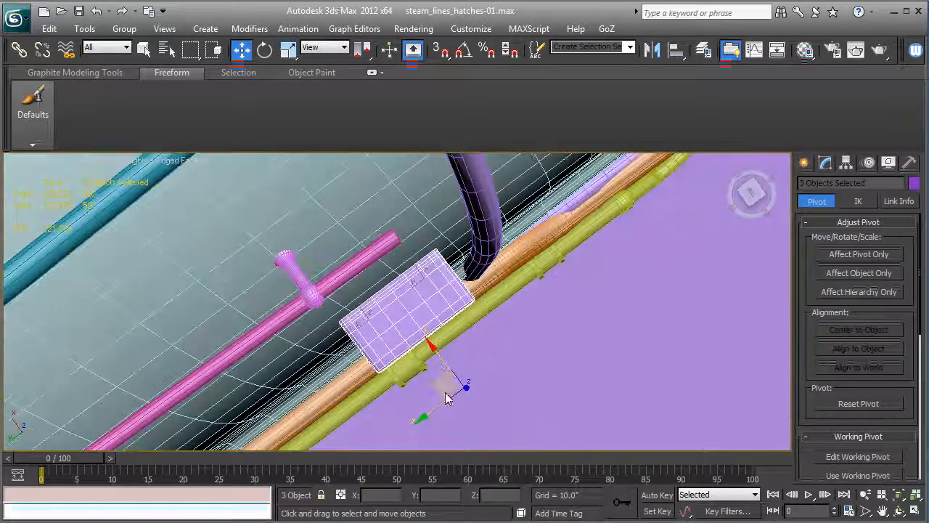
{"action": "mouse_move", "coordinate": [436, 352]}
{"action": "middle_mouse_down", "text": "alt"}
{"action": "mouse_move", "coordinate": [438, 234]}
{"action": "mouse_move", "coordinate": [436, 247]}
{"action": "mouse_move", "coordinate": [508, 268]}
{"action": "mouse_move", "coordinate": [495, 296]}
{"action": "mouse_move", "coordinate": [612, 261]}
{"action": "middle_mouse_up", "text": "alt"}
{"action": "scroll", "coordinate": [521, 248], "scroll_direction": "down", "scroll_amount": 3}
{"action": "left_click_drag", "start_coordinate": [565, 208], "coordinate": [564, 250]}
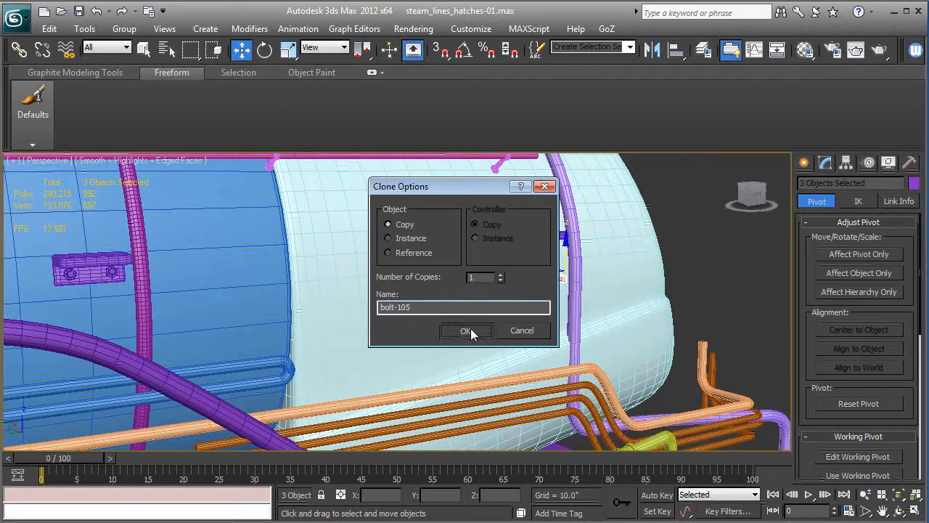
{"action": "left_click", "coordinate": [465, 331]}
{"action": "left_click_drag", "start_coordinate": [506, 296], "coordinate": [377, 306]}
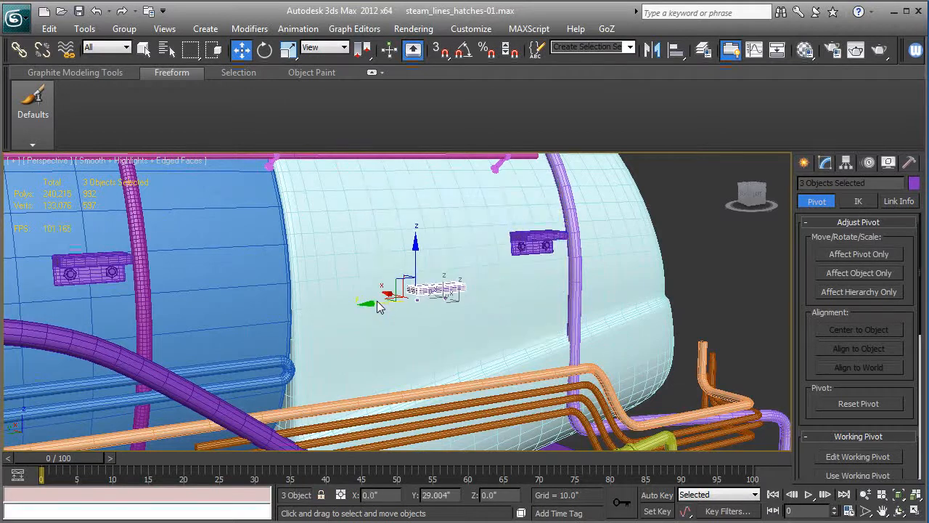
Try to tilt the lower bracket assembly to the rear section's slope using the View reference coordinate system
{"action": "middle_click_drag", "start_coordinate": [378, 306], "coordinate": [388, 313], "text": "alt"}
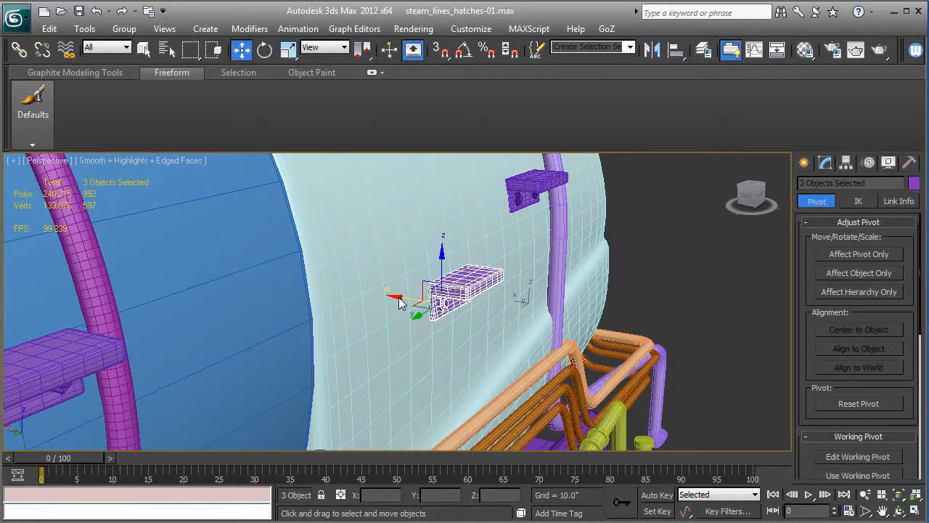
{"action": "key", "text": "z"}
{"action": "middle_click_drag", "start_coordinate": [399, 304], "coordinate": [437, 287], "text": "alt"}
{"action": "scroll", "coordinate": [437, 287], "scroll_direction": "down", "scroll_amount": 3}
{"action": "key", "text": "e"}
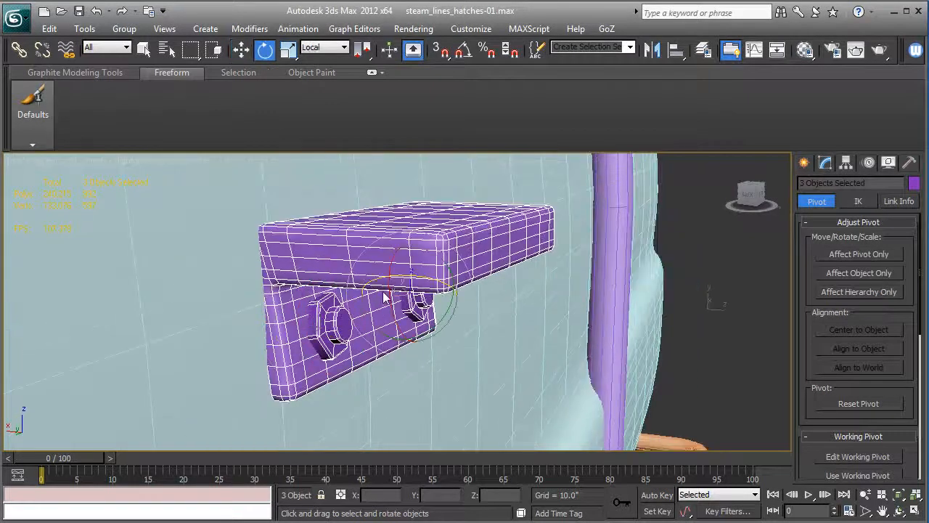
{"action": "left_click", "coordinate": [341, 48]}
{"action": "left_click", "coordinate": [320, 61]}
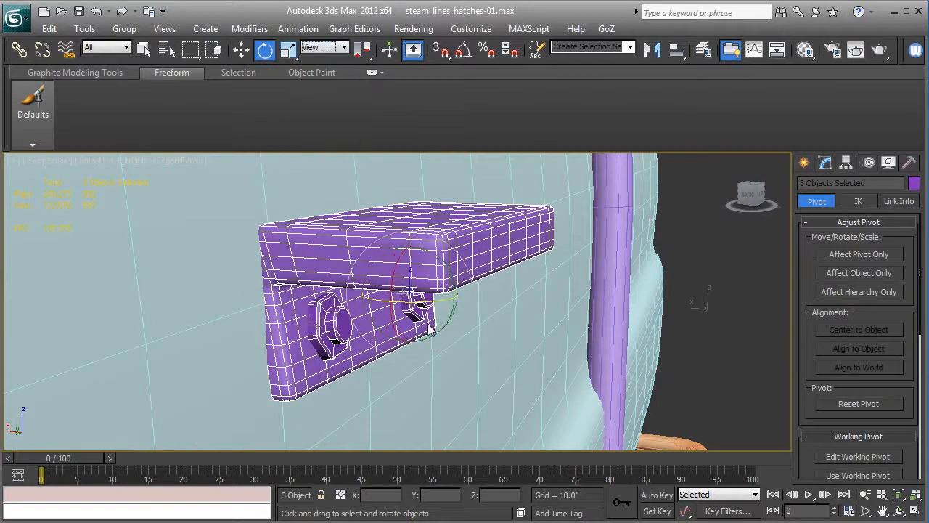
{"action": "left_click_drag", "start_coordinate": [450, 277], "coordinate": [454, 289]}
Test the Local reference coordinate system, settle on Parent, and rotate the lower bracket assembly slightly about Y
{"action": "left_click", "coordinate": [326, 48]}
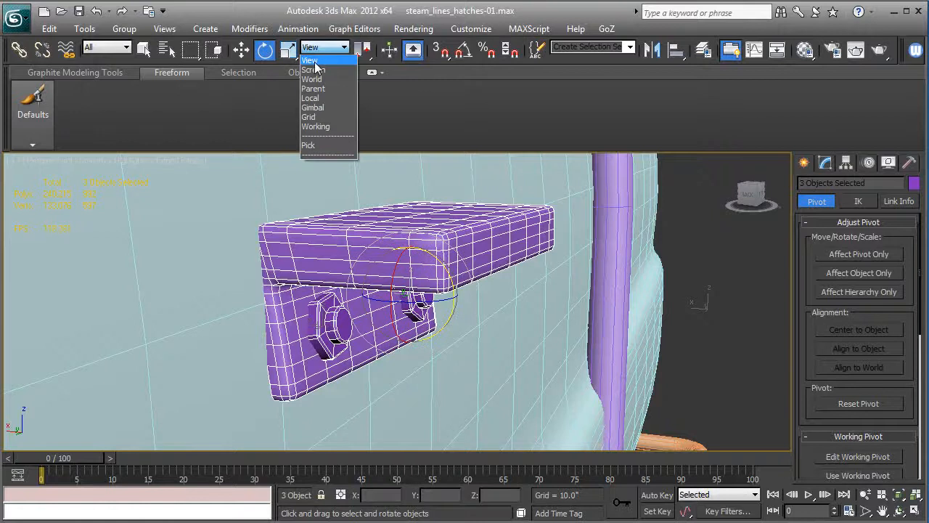
{"action": "left_click", "coordinate": [316, 100]}
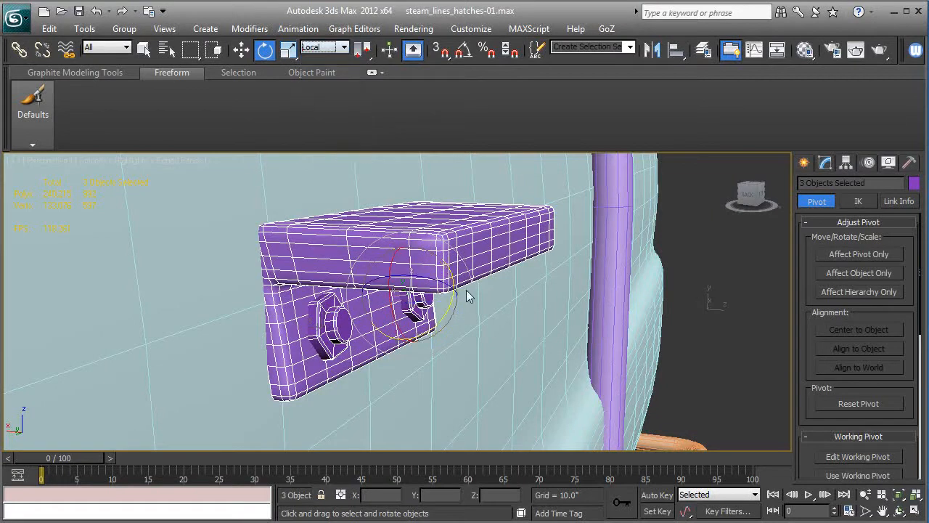
{"action": "left_click", "coordinate": [326, 48]}
{"action": "left_click", "coordinate": [316, 90]}
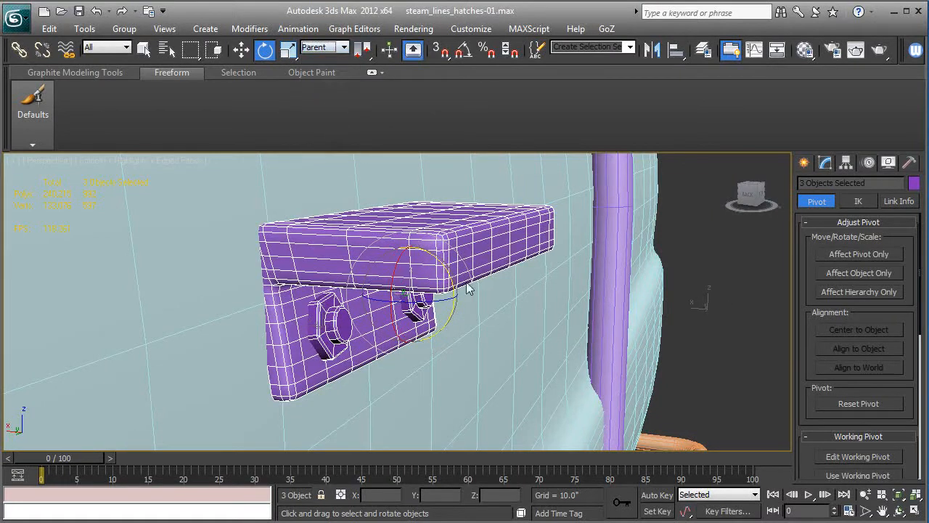
{"action": "left_click_drag", "start_coordinate": [444, 266], "coordinate": [445, 267]}
{"action": "middle_click_drag", "start_coordinate": [464, 341], "coordinate": [382, 296], "text": "alt"}
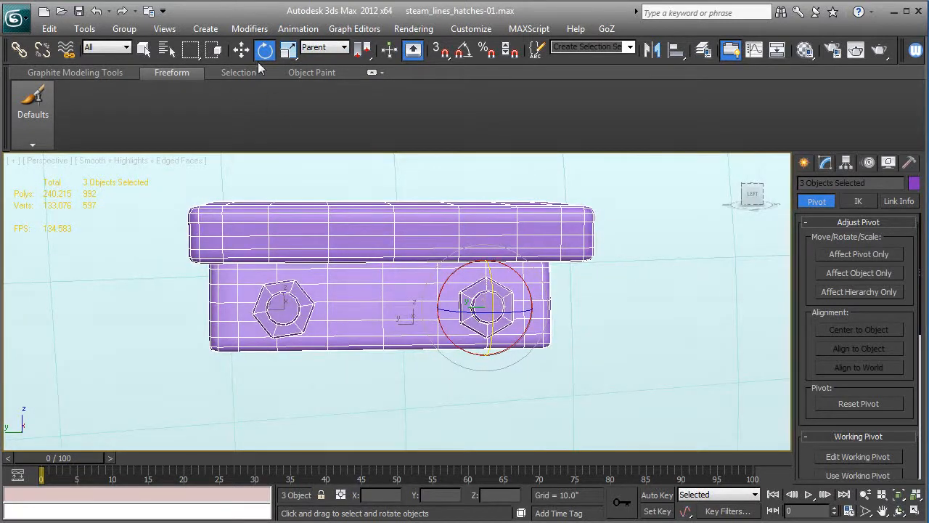
Select only the two bolts of the lower bracket and move them slightly up on the plate
{"action": "left_click", "coordinate": [241, 48]}
{"action": "left_click", "coordinate": [272, 314]}
{"action": "left_click", "coordinate": [501, 320], "text": "ctrl"}
{"action": "left_click_drag", "start_coordinate": [490, 271], "coordinate": [487, 263]}
{"action": "mouse_move", "coordinate": [366, 299]}
{"action": "middle_mouse_down", "text": "alt"}
{"action": "mouse_move", "coordinate": [433, 320]}
{"action": "mouse_move", "coordinate": [418, 329]}
{"action": "mouse_move", "coordinate": [276, 332]}
{"action": "middle_mouse_up", "text": "alt"}
Select the lower bracket by itself and center its pivot to the object
{"action": "left_click", "coordinate": [345, 282]}
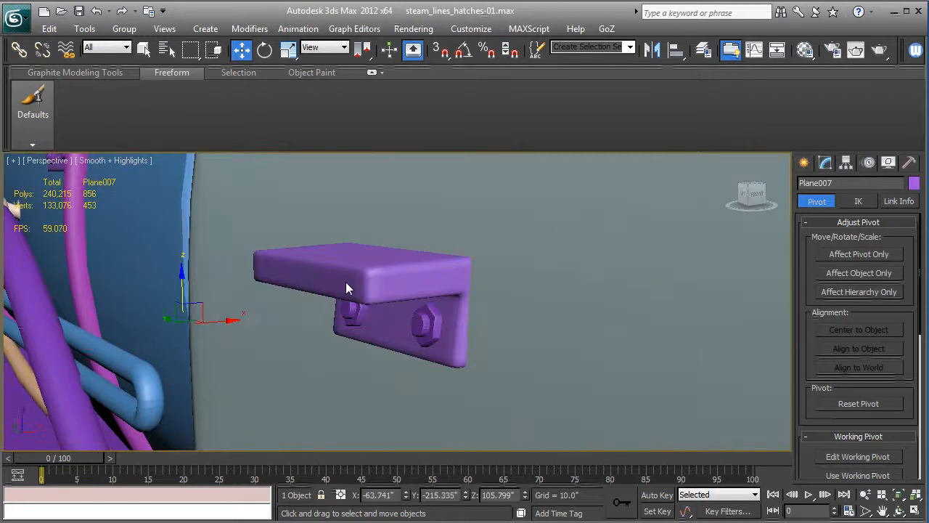
{"action": "left_click", "coordinate": [859, 254]}
{"action": "left_click", "coordinate": [827, 330]}
{"action": "middle_click_drag", "start_coordinate": [355, 322], "coordinate": [523, 338], "text": "alt"}
{"action": "left_click", "coordinate": [838, 259]}
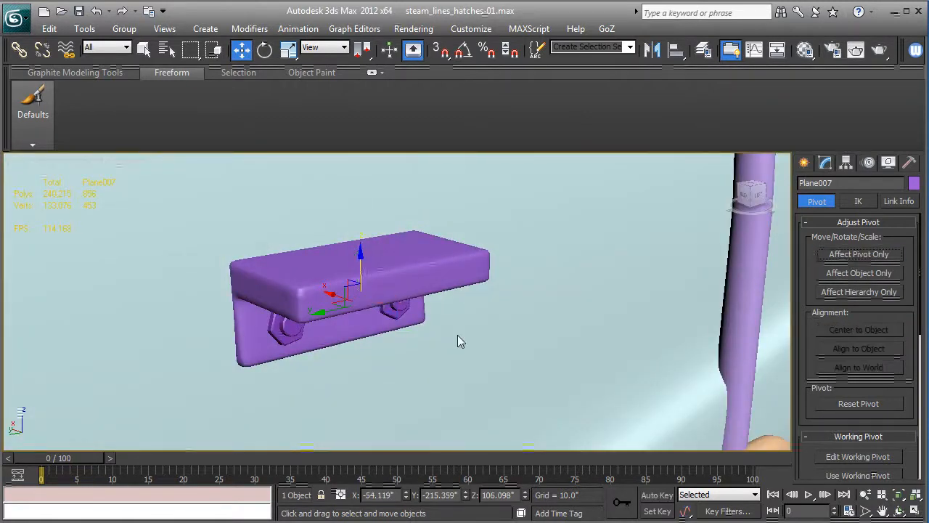
Rotate the lower bracket slightly about its Y axis, to an X rotation of about 93.28, to follow the rear section's slope
{"action": "middle_click_drag", "start_coordinate": [693, 285], "coordinate": [441, 338], "text": "alt"}
{"action": "key", "text": "e"}
{"action": "left_click_drag", "start_coordinate": [397, 289], "coordinate": [400, 288]}
{"action": "middle_click_drag", "start_coordinate": [384, 324], "coordinate": [378, 305], "text": "alt"}
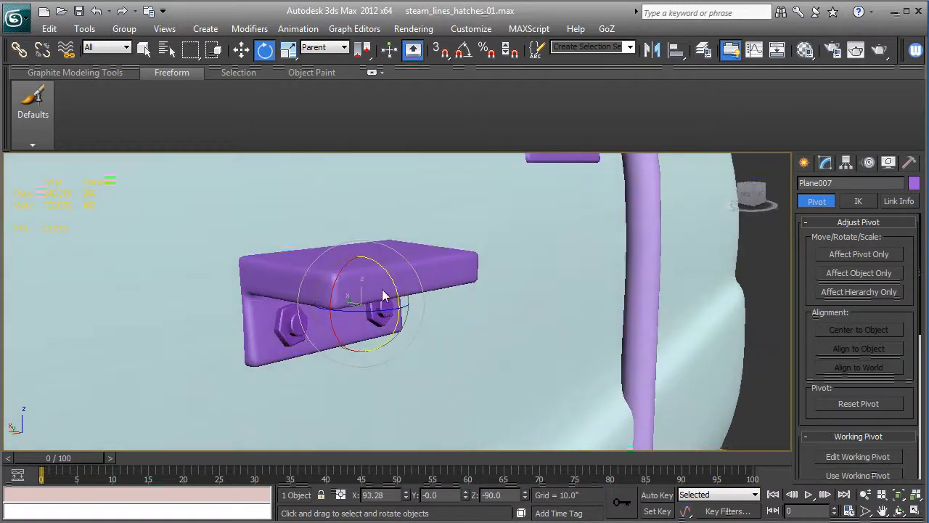
Rotate the lower bracket slightly further about its Y axis, to an X rotation of about 95.72, and save the scene
{"action": "left_click_drag", "start_coordinate": [394, 287], "coordinate": [400, 295]}
{"action": "scroll", "coordinate": [401, 305], "scroll_direction": "down", "scroll_amount": 3}
{"action": "middle_click_drag", "start_coordinate": [406, 312], "coordinate": [577, 331], "text": "alt"}
{"action": "scroll", "coordinate": [421, 339], "scroll_direction": "down", "scroll_amount": 4}
{"action": "scroll", "coordinate": [577, 332], "scroll_direction": "down", "scroll_amount": 2}
{"action": "middle_click_drag", "start_coordinate": [308, 330], "coordinate": [475, 323]}
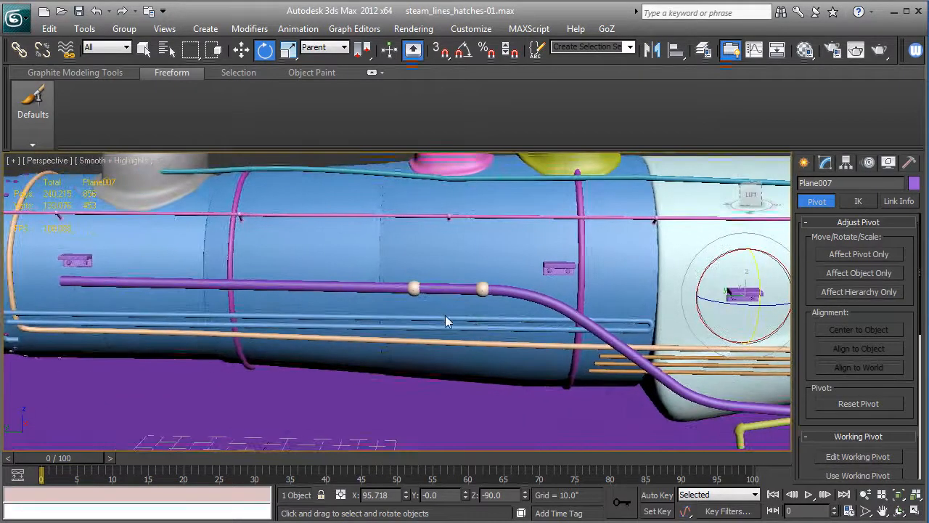
{"action": "middle_click_drag", "start_coordinate": [217, 289], "coordinate": [383, 322]}
{"action": "scroll", "coordinate": [401, 320], "scroll_direction": "down", "scroll_amount": 3}
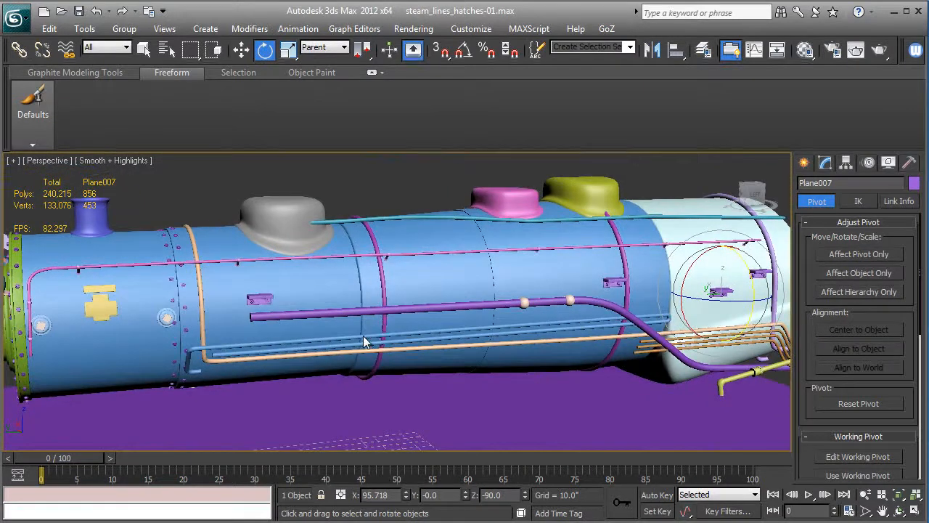
{"action": "left_click", "coordinate": [79, 11]}
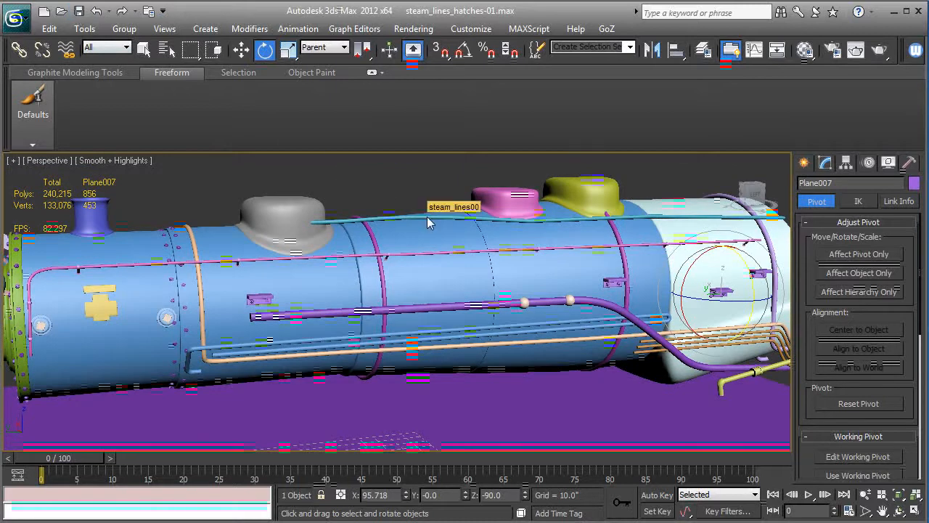
Select all four bracket plates along the boiler, without their bolts, in the wireframe left view
{"action": "key", "text": "l"}
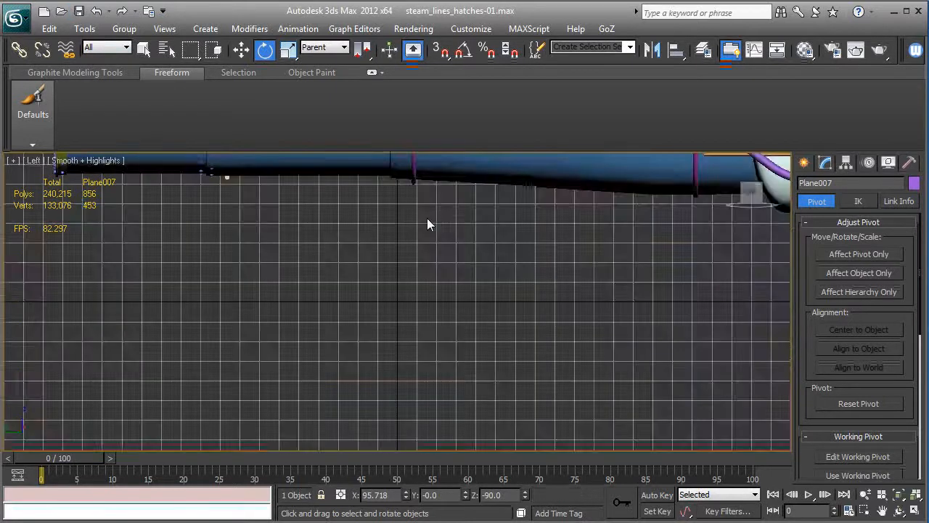
{"action": "key", "text": "z"}
{"action": "scroll", "coordinate": [473, 292], "scroll_direction": "down", "scroll_amount": 3}
{"action": "key", "text": "F3"}
{"action": "scroll", "coordinate": [563, 350], "scroll_direction": "down", "scroll_amount": 2}
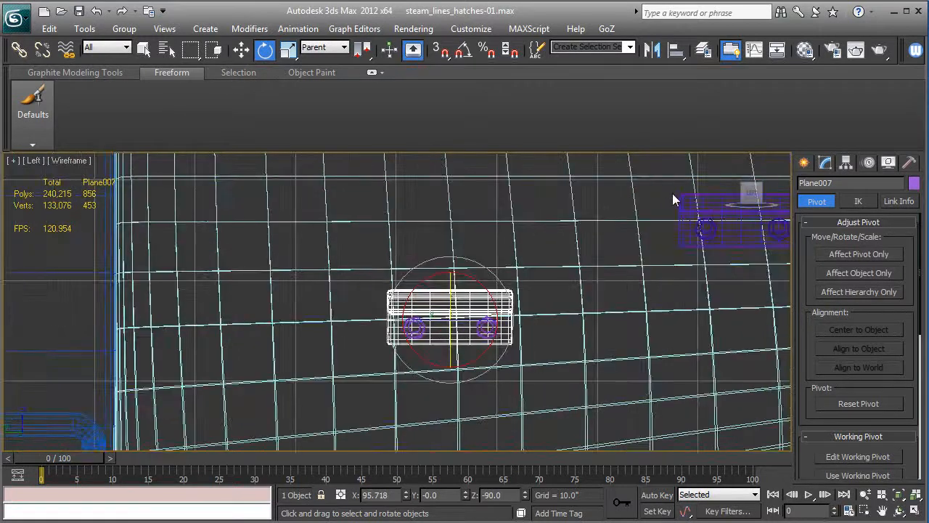
{"action": "left_click", "coordinate": [686, 208], "text": "ctrl"}
{"action": "middle_click_drag", "start_coordinate": [203, 250], "coordinate": [471, 260]}
{"action": "scroll", "coordinate": [471, 260], "scroll_direction": "down", "scroll_amount": 2}
{"action": "middle_click_drag", "start_coordinate": [158, 265], "coordinate": [396, 280]}
{"action": "left_click", "coordinate": [379, 255], "text": "ctrl"}
{"action": "middle_click_drag", "start_coordinate": [87, 267], "coordinate": [327, 275]}
{"action": "scroll", "coordinate": [327, 274], "scroll_direction": "down", "scroll_amount": 2}
{"action": "middle_click_drag", "start_coordinate": [69, 268], "coordinate": [529, 280]}
{"action": "middle_click_drag", "start_coordinate": [176, 269], "coordinate": [401, 274]}
{"action": "left_click", "coordinate": [213, 287], "text": "ctrl"}
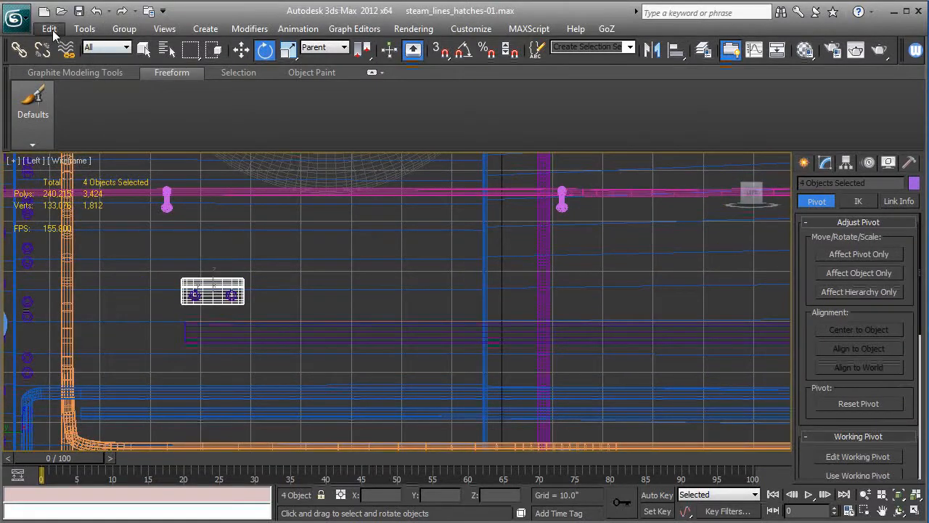
Rename the four selected brackets with the base name "step" and numbering from base number 0 in steps of 1
{"action": "left_click", "coordinate": [82, 29]}
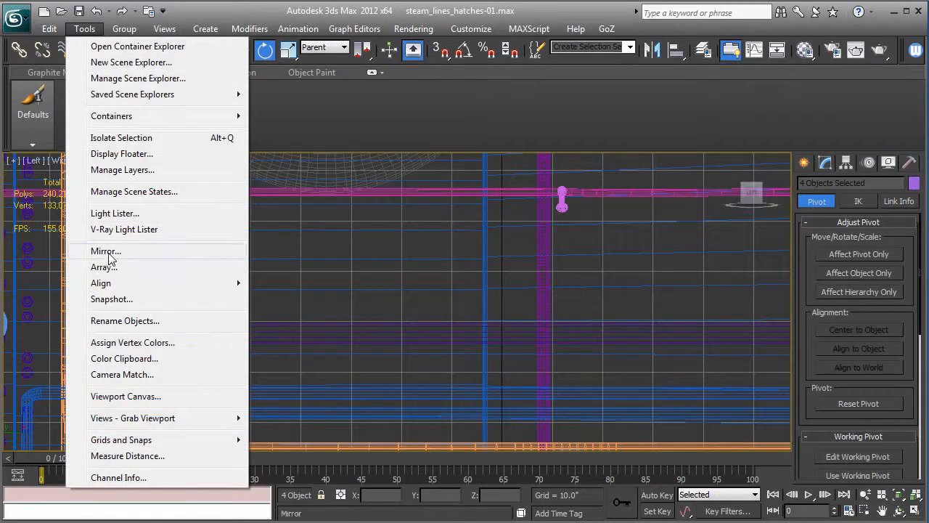
{"action": "left_click", "coordinate": [113, 319]}
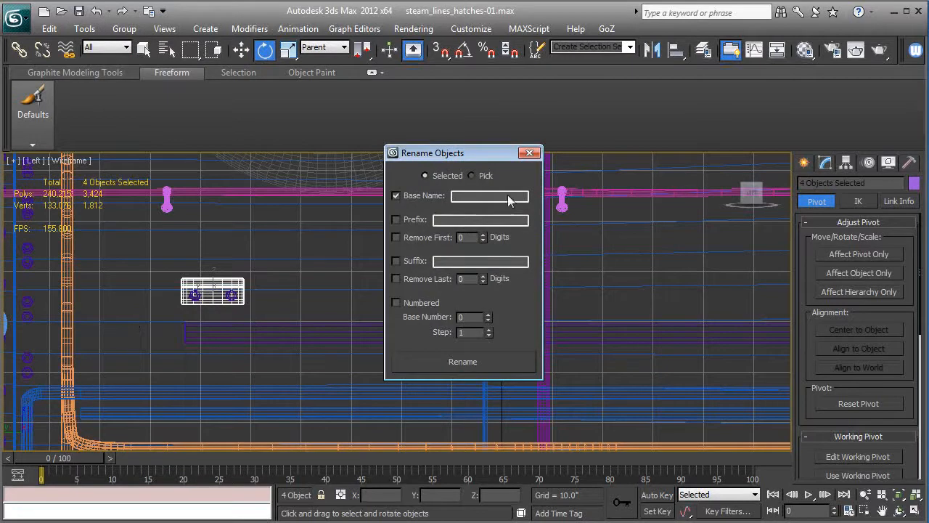
{"action": "left_click", "coordinate": [476, 195]}
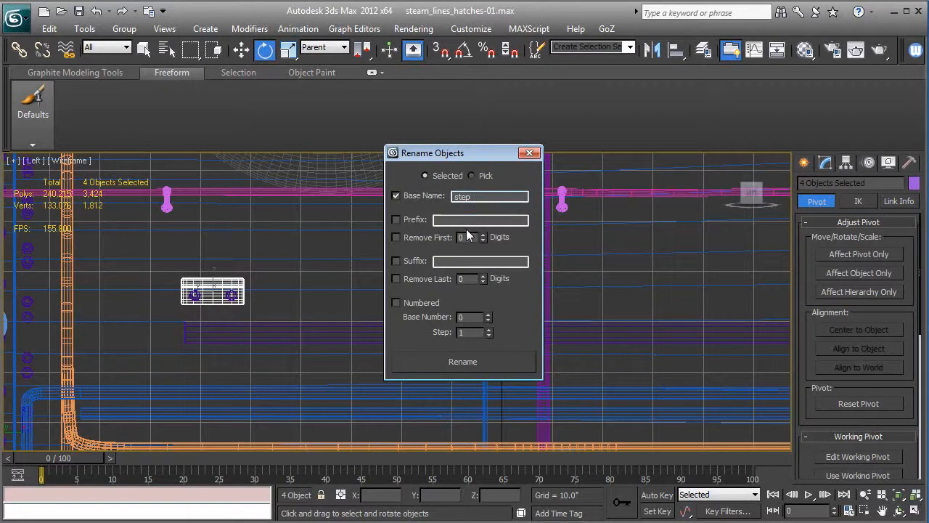
{"action": "left_click", "coordinate": [395, 302]}
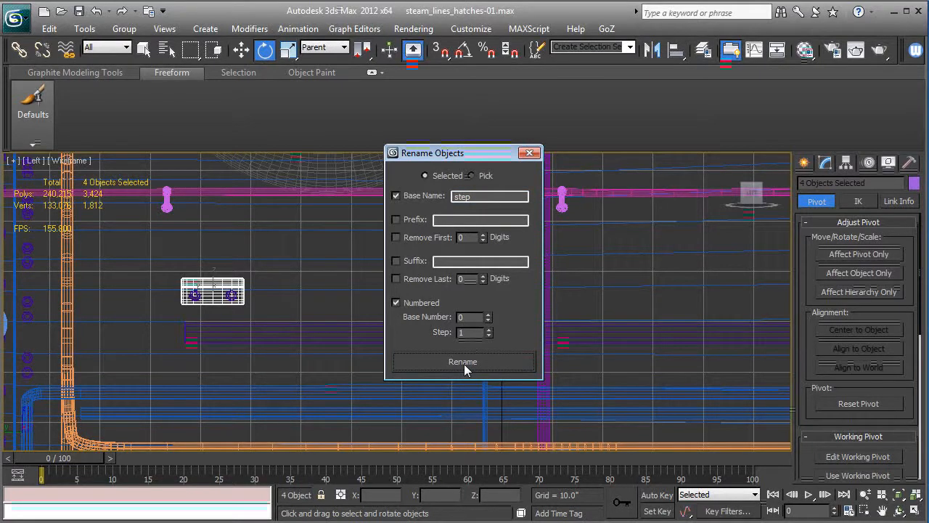
{"action": "left_click", "coordinate": [532, 154]}
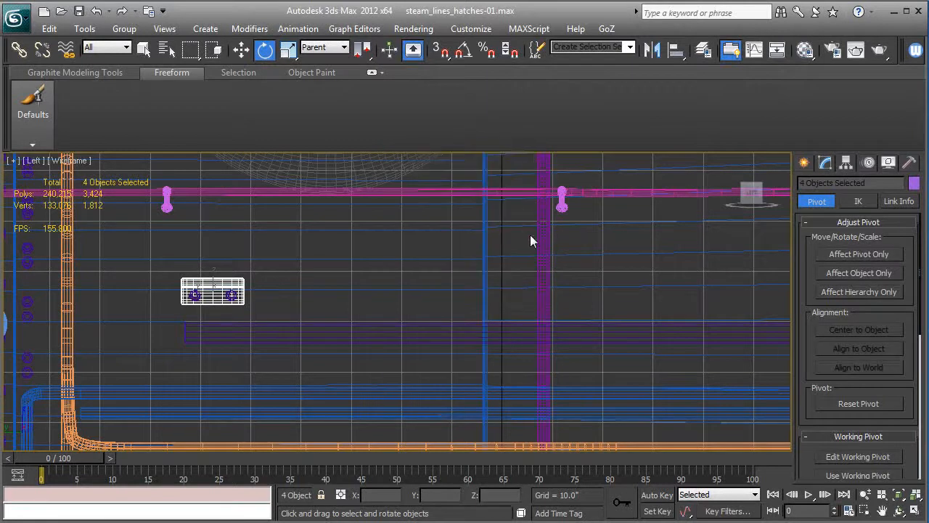
Return to the shaded perspective view and show the whole boiler with its brackets
{"action": "mouse_move", "coordinate": [547, 260]}
{"action": "middle_mouse_down"}
{"action": "mouse_move", "coordinate": [491, 257]}
{"action": "mouse_move", "coordinate": [368, 321]}
{"action": "mouse_move", "coordinate": [549, 305]}
{"action": "mouse_move", "coordinate": [537, 297]}
{"action": "mouse_move", "coordinate": [517, 306]}
{"action": "middle_mouse_up"}
{"action": "key", "text": "p"}
{"action": "scroll", "coordinate": [480, 262], "scroll_direction": "down", "scroll_amount": 5}
{"action": "key", "text": "F3"}
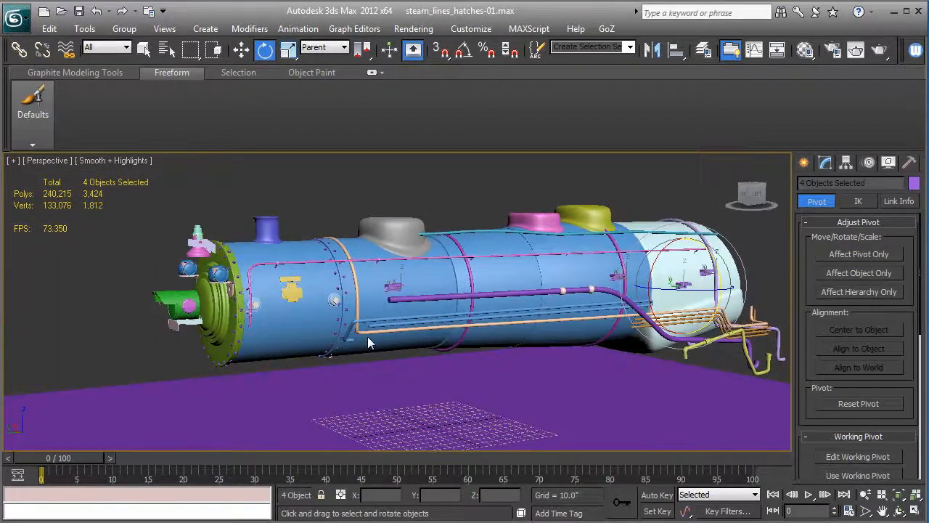